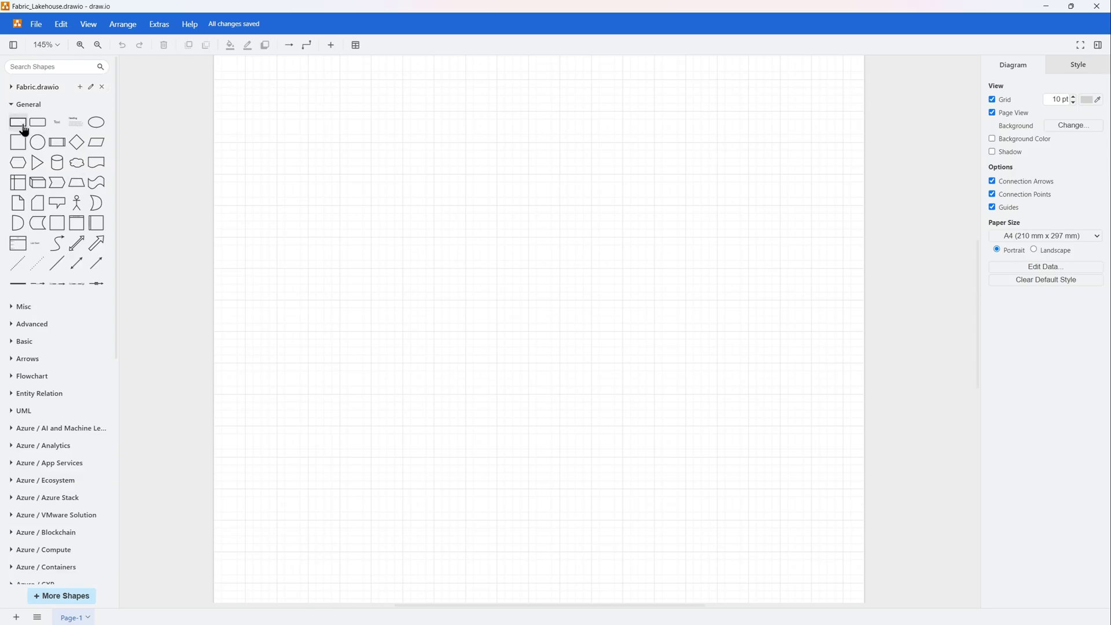
Step: Add a rectangle to the blank page and stretch it into a tall box about 290 pt high
{"action": "left_click", "coordinate": [17, 122]}
{"action": "left_click_drag", "start_coordinate": [542, 331], "coordinate": [362, 243]}
{"action": "mouse_move", "coordinate": [417, 355]}
{"action": "left_mouse_down"}
{"action": "mouse_move", "coordinate": [385, 377]}
{"action": "mouse_move", "coordinate": [398, 402]}
{"action": "left_mouse_up"}
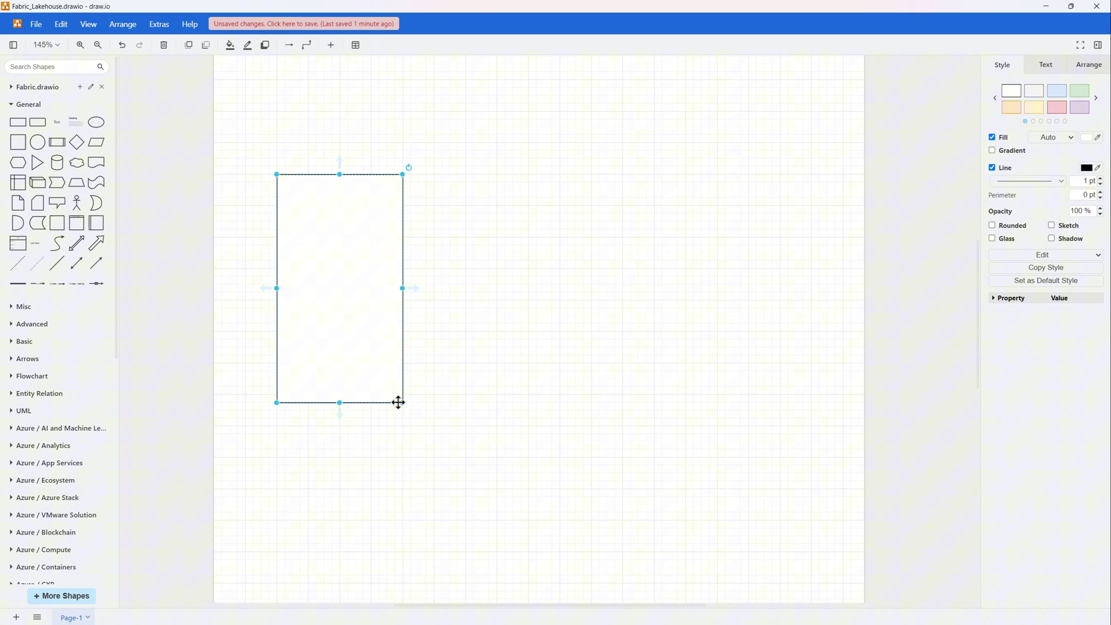
Step: Duplicate the tall rectangle, place the copy beside it, and widen the copy to about 370 by 290 pt
{"action": "key", "text": "ctrl+d"}
{"action": "left_click_drag", "start_coordinate": [379, 344], "coordinate": [528, 336]}
{"action": "left_click_drag", "start_coordinate": [560, 402], "coordinate": [727, 404]}
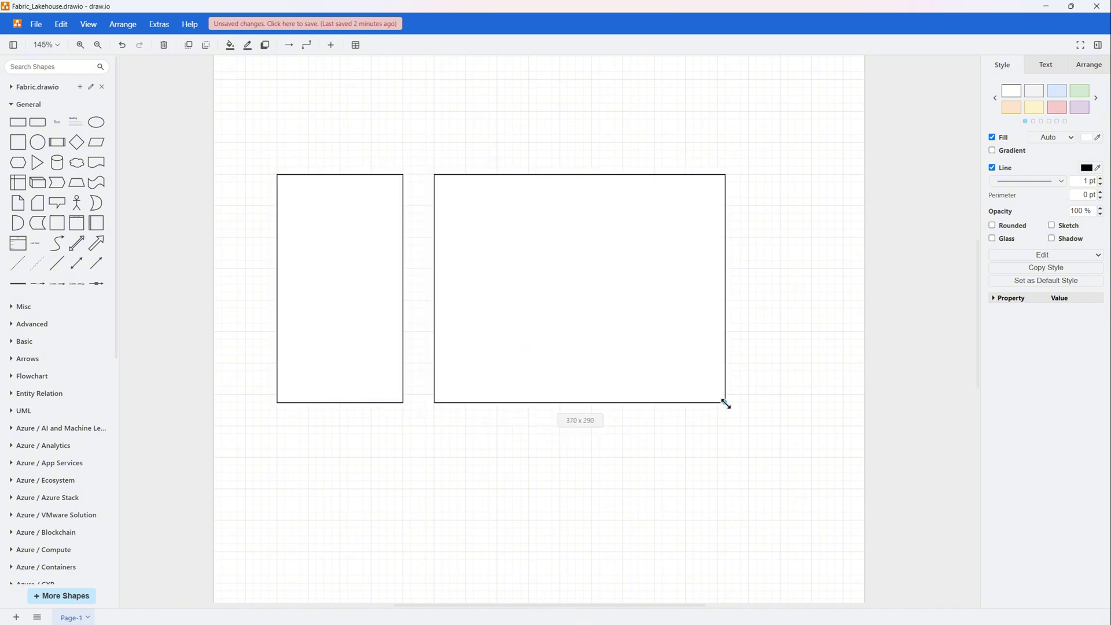
Step: Shorten both rectangles to a height of 280 pt
{"action": "left_click", "coordinate": [401, 400]}
{"action": "left_click_drag", "start_coordinate": [403, 403], "coordinate": [403, 395]}
{"action": "left_click", "coordinate": [724, 400]}
{"action": "left_click_drag", "start_coordinate": [725, 404], "coordinate": [724, 397]}
Step: Place a copy of the narrow rectangle beyond the wide one and narrow the middle rectangle to 360 pt
{"action": "left_click", "coordinate": [746, 419]}
{"action": "left_click", "coordinate": [355, 267]}
{"action": "left_click_drag", "start_coordinate": [355, 267], "coordinate": [822, 261]}
{"action": "left_click_drag", "start_coordinate": [723, 284], "coordinate": [718, 285]}
{"action": "left_click", "coordinate": [428, 509]}
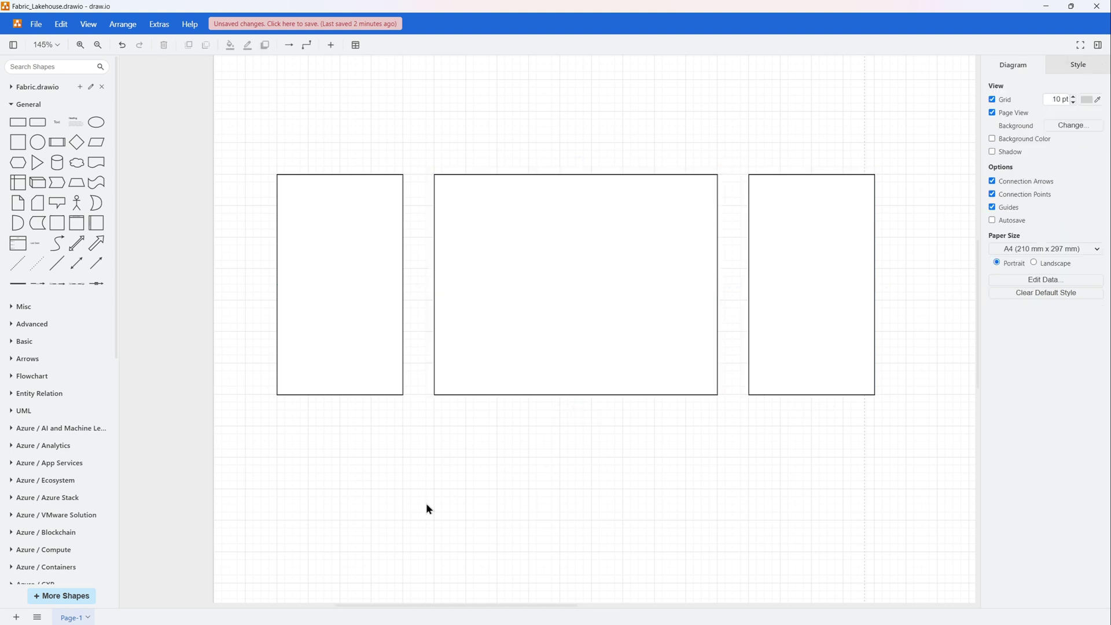
Step: Search the shapes for "api", place the blue heptagon API icon in the upper part of the first rectangle, and label it "API"
{"action": "left_click", "coordinate": [38, 71]}
{"action": "type", "text": "api"}
{"action": "key", "text": "Return"}
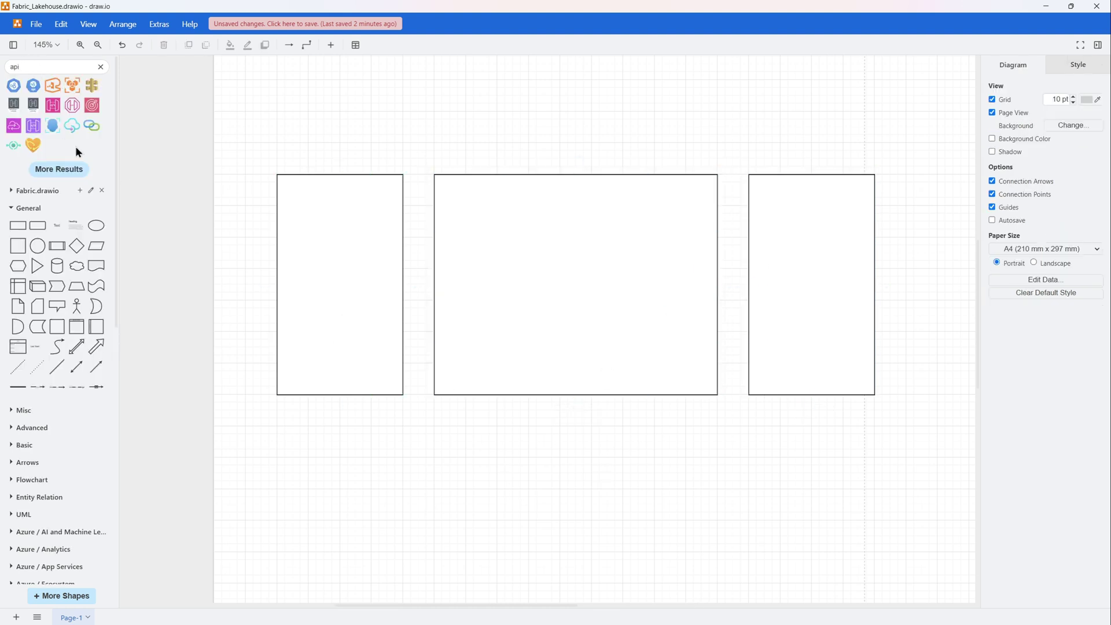
{"action": "left_click_drag", "start_coordinate": [13, 86], "coordinate": [344, 219]}
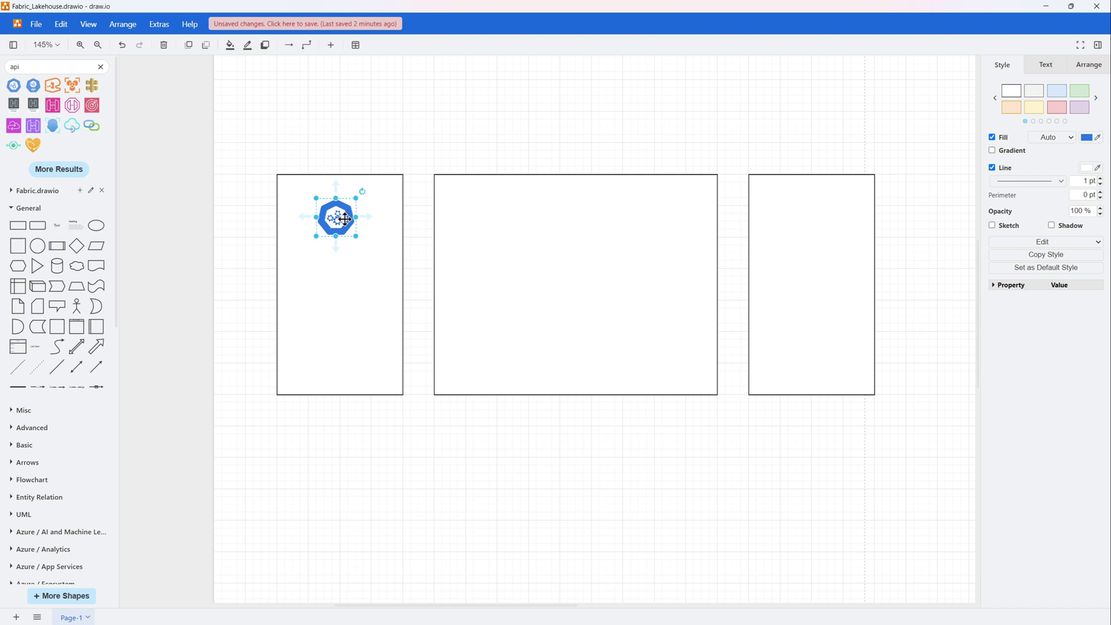
{"action": "type", "text": "API"}
{"action": "left_click", "coordinate": [351, 476]}
Step: Search the shapes for "sql" and place the blue SQL database icon below the API icon
{"action": "double_click", "coordinate": [24, 72]}
{"action": "type", "text": "sql"}
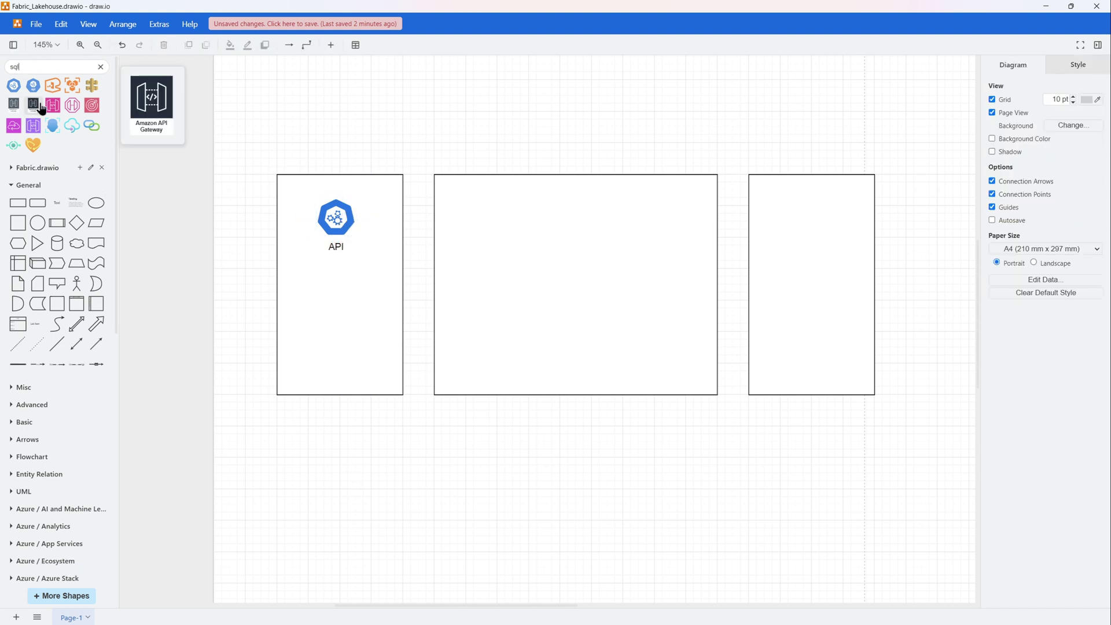
{"action": "key", "text": "Return"}
{"action": "left_click_drag", "start_coordinate": [53, 206], "coordinate": [314, 270]}
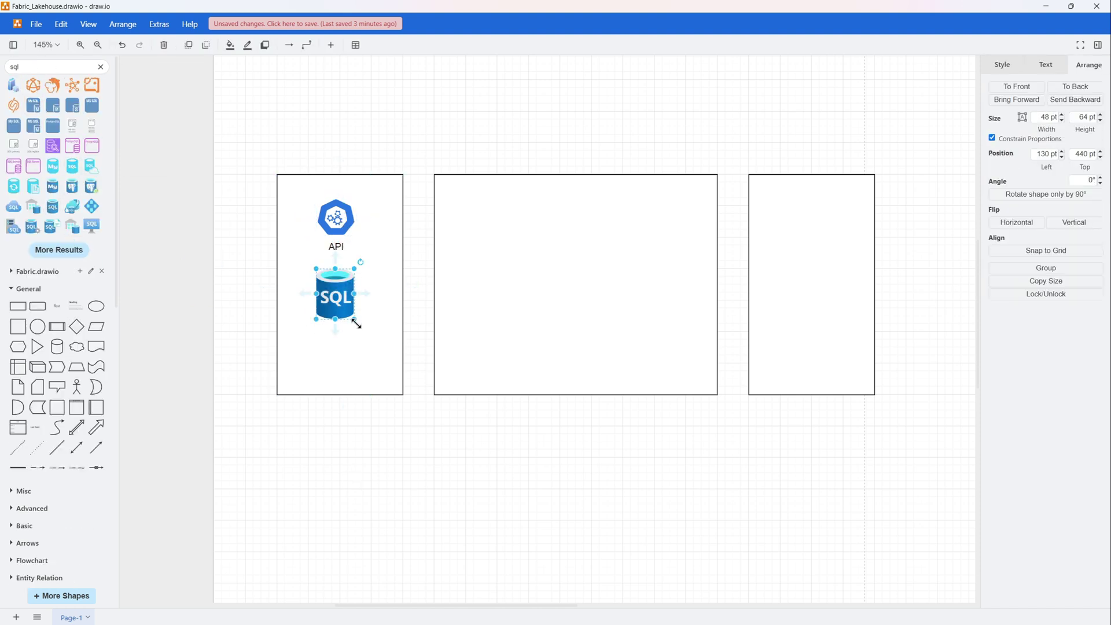
Step: Shrink the API icon to a height of 38 pt with its proportions constrained
{"action": "left_click", "coordinate": [1003, 66]}
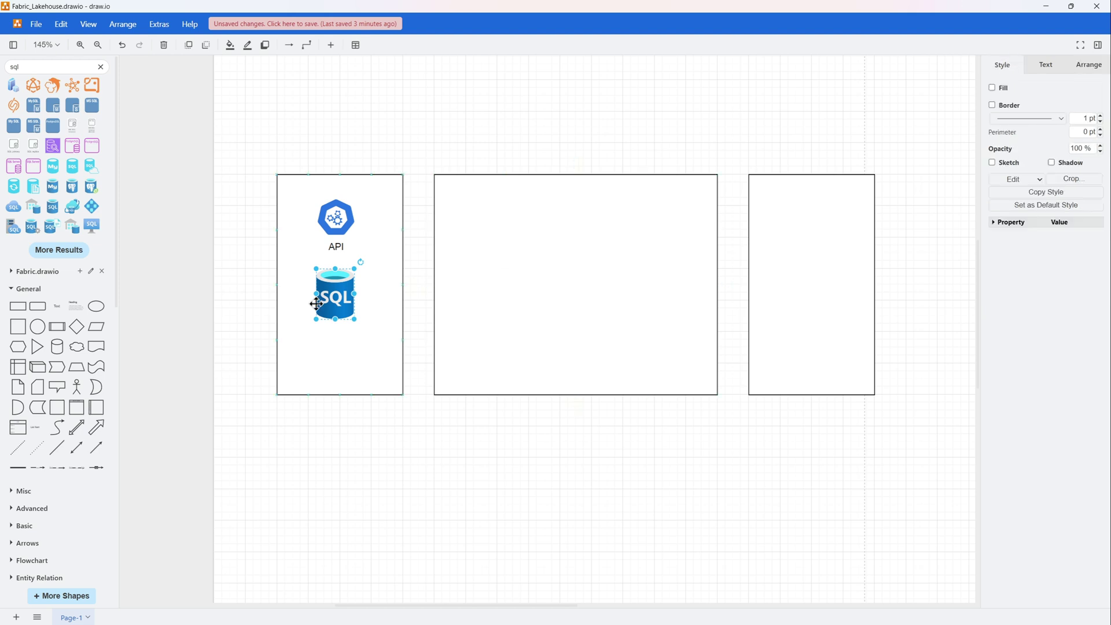
{"action": "left_click", "coordinate": [1079, 66]}
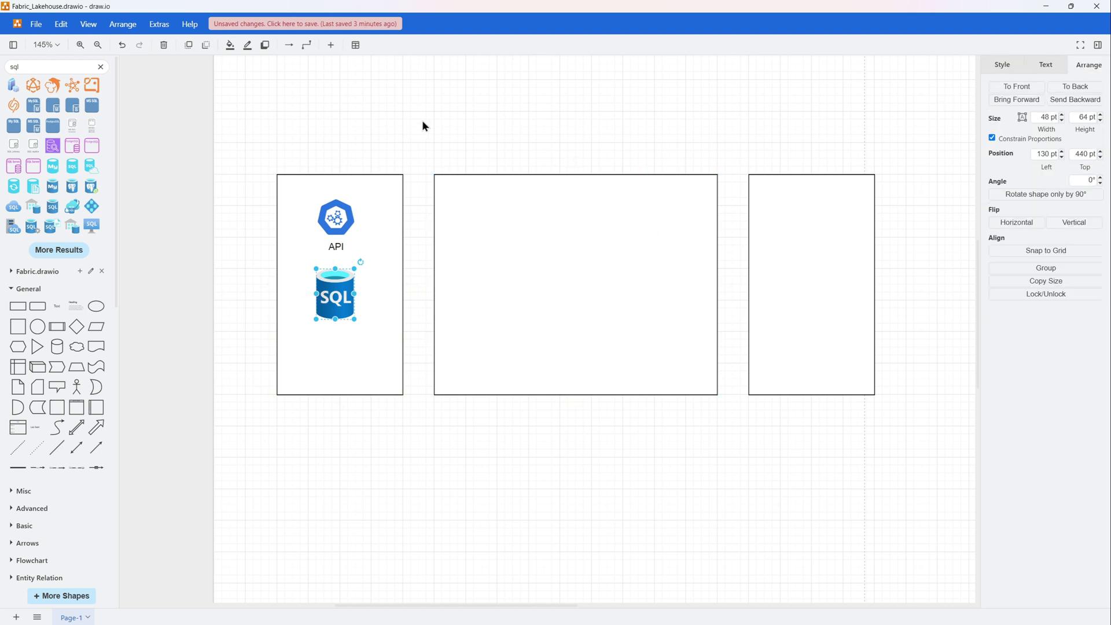
{"action": "left_click", "coordinate": [335, 218]}
{"action": "left_click", "coordinate": [1062, 120]}
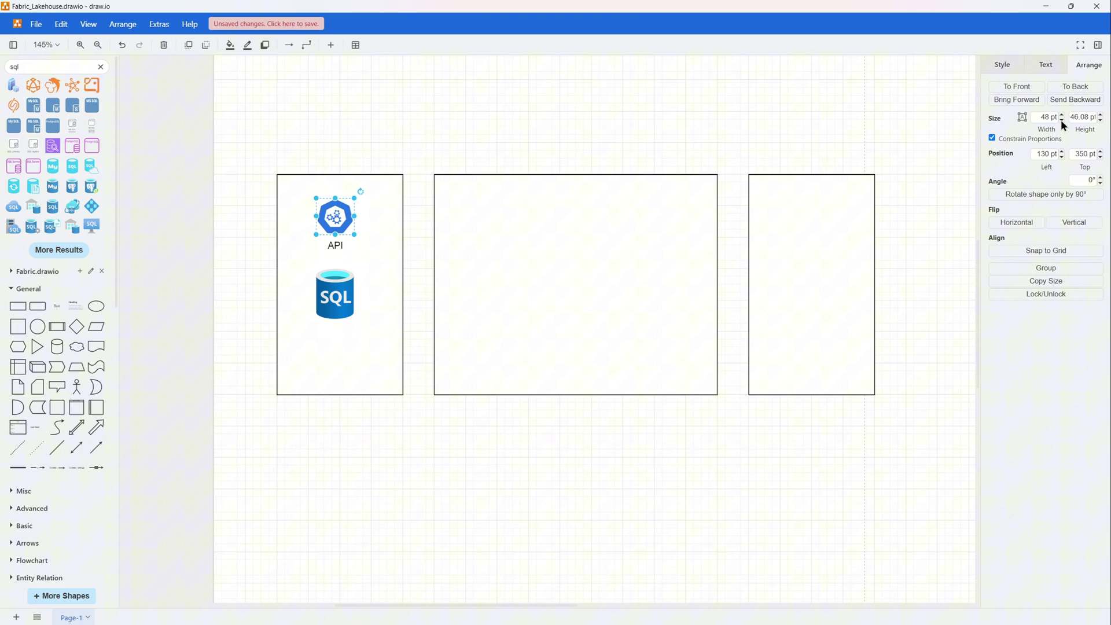
{"action": "left_click", "coordinate": [1101, 119]}
{"action": "left_click", "coordinate": [1101, 119]}
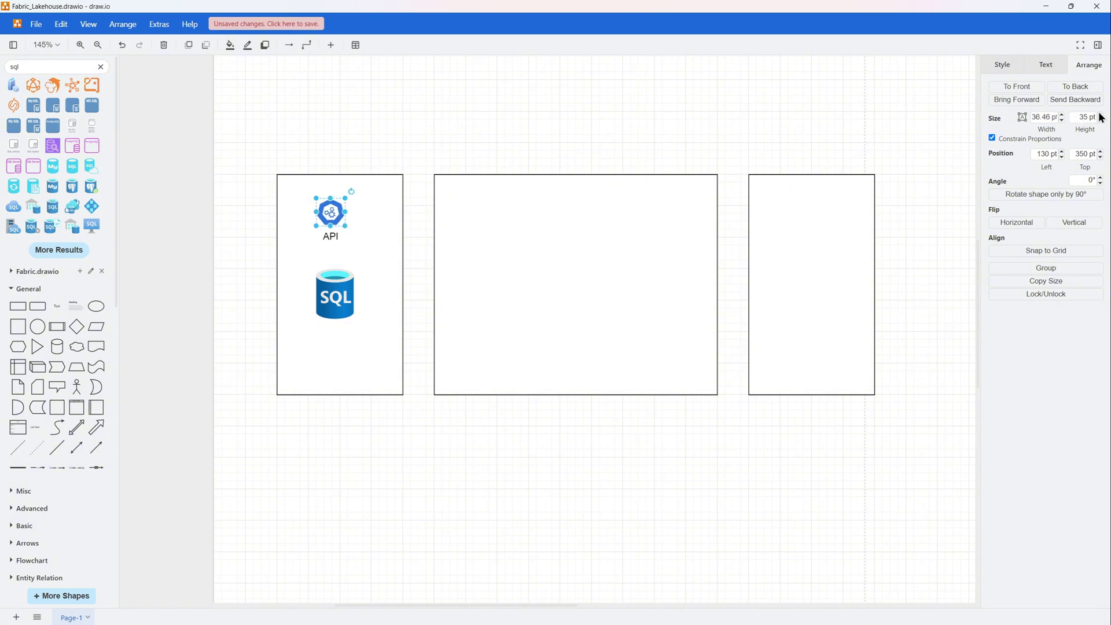
{"action": "left_click", "coordinate": [1100, 114]}
{"action": "left_click", "coordinate": [1101, 115]}
{"action": "left_click", "coordinate": [1100, 115]}
Step: Shrink the SQL icon to about 36 pt wide and move it up, centred beneath the API icon
{"action": "left_click", "coordinate": [327, 292]}
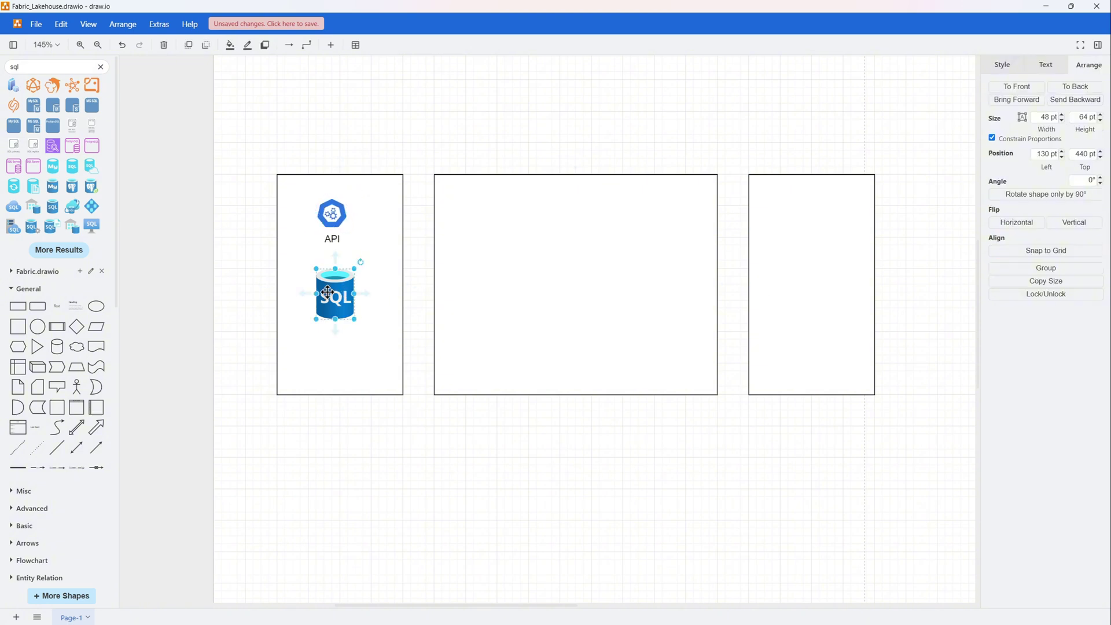
{"action": "left_click", "coordinate": [1062, 119]}
{"action": "left_click", "coordinate": [1061, 120]}
{"action": "left_click", "coordinate": [1061, 120]}
{"action": "left_click", "coordinate": [1061, 120]}
{"action": "left_click", "coordinate": [1061, 120]}
{"action": "left_click", "coordinate": [1062, 120]}
{"action": "left_click", "coordinate": [1061, 120]}
{"action": "left_click", "coordinate": [1061, 120]}
{"action": "left_click", "coordinate": [1062, 119]}
{"action": "left_click", "coordinate": [1061, 120]}
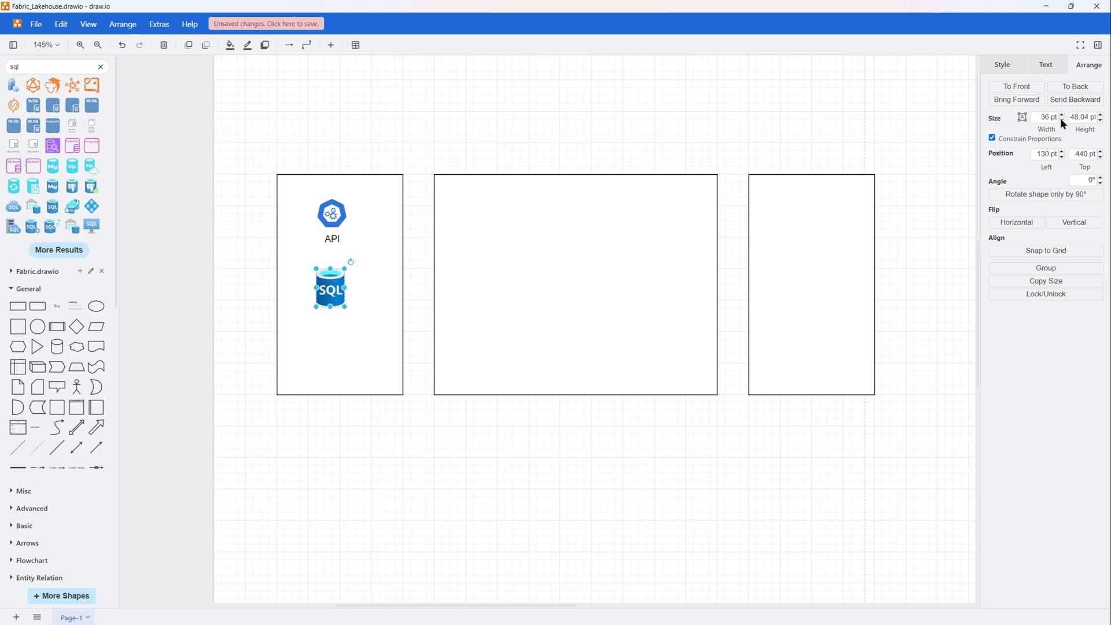
{"action": "left_click", "coordinate": [1061, 120]}
{"action": "left_click", "coordinate": [333, 286]}
{"action": "left_click_drag", "start_coordinate": [332, 285], "coordinate": [333, 269]}
Step: Reduce the SQL icon's height to about 39 pt to match the API icon and label it "SQL Database"
{"action": "left_click", "coordinate": [334, 213]}
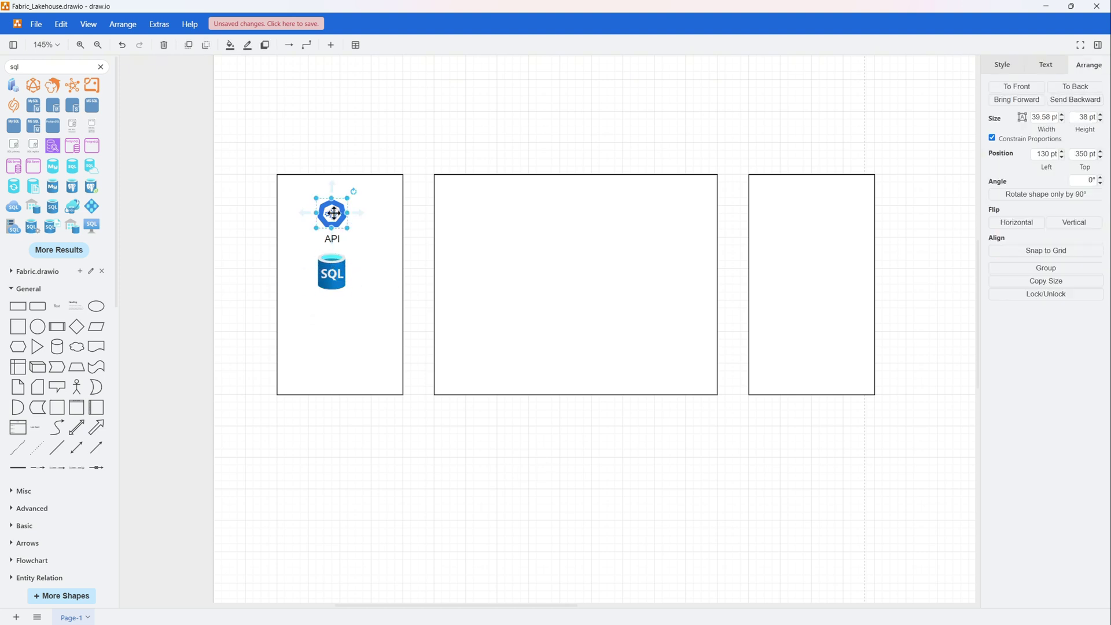
{"action": "left_click", "coordinate": [336, 274]}
{"action": "left_click", "coordinate": [1100, 121]}
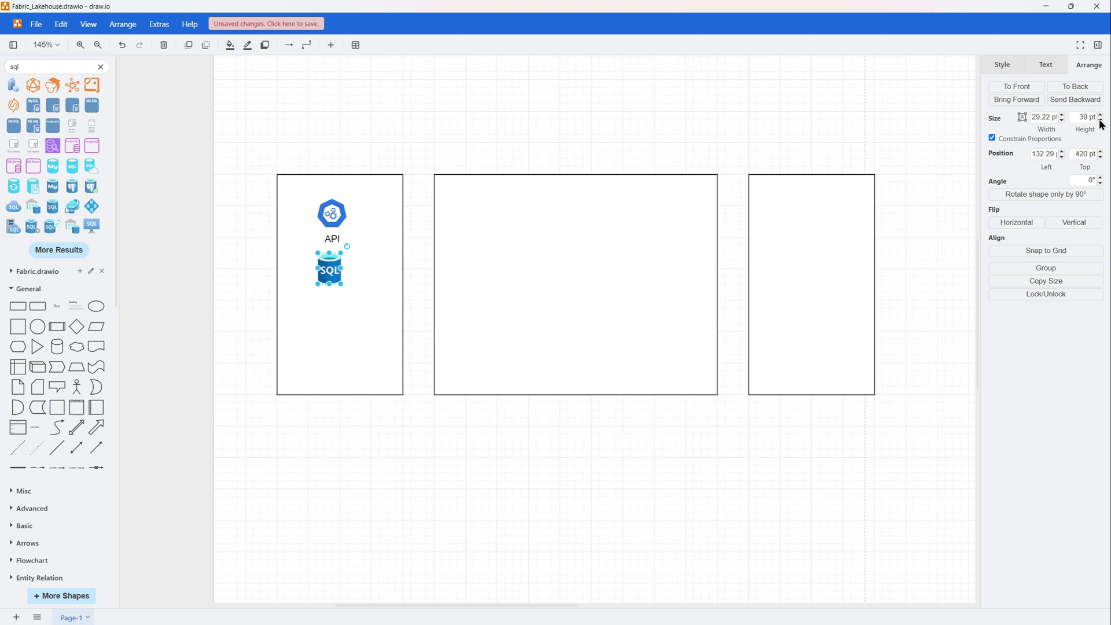
{"action": "double_click", "coordinate": [333, 277]}
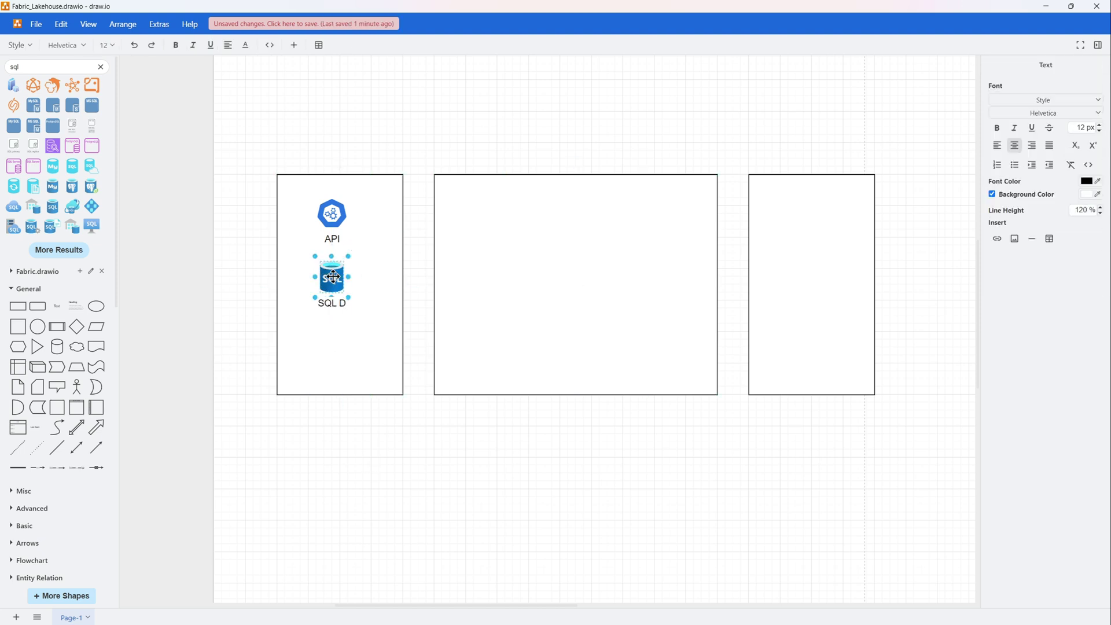
{"action": "left_click", "coordinate": [377, 486]}
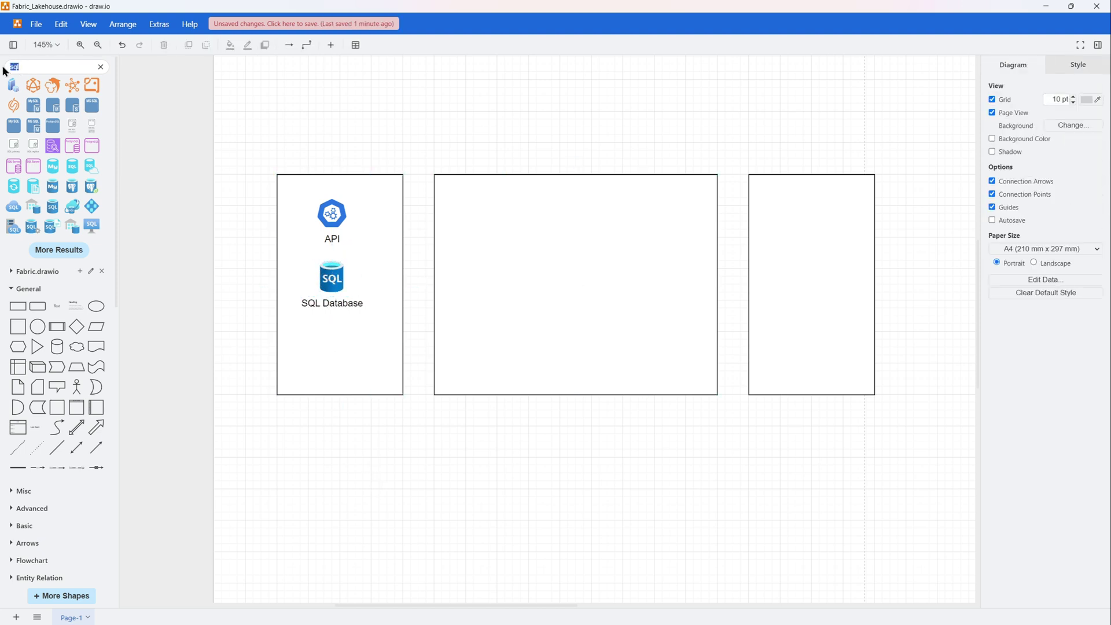
Step: Search the shapes for "files", place the blue documents icon below SQL Database at 44 pt high, and label it "Files"
{"action": "type", "text": "files"}
{"action": "key", "text": "Return"}
{"action": "left_click_drag", "start_coordinate": [33, 85], "coordinate": [332, 350]}
{"action": "left_click", "coordinate": [1101, 121]}
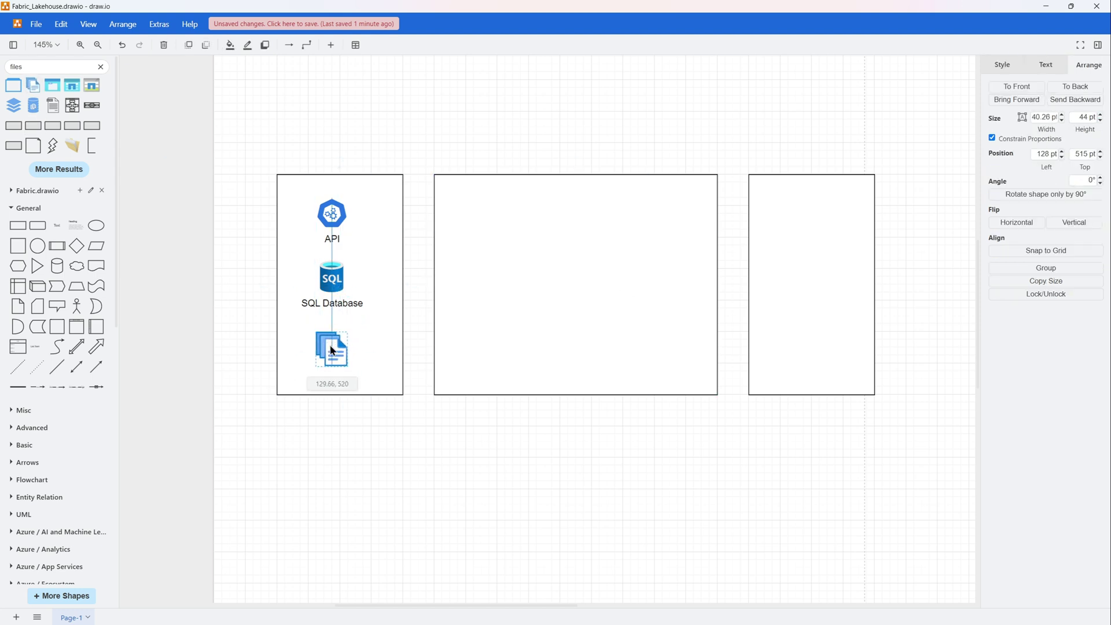
{"action": "left_click", "coordinate": [349, 491]}
Step: Add the text "Data Sources" above the first rectangle
{"action": "left_click_drag", "start_coordinate": [57, 225], "coordinate": [336, 154]}
{"action": "key", "text": "Escape"}
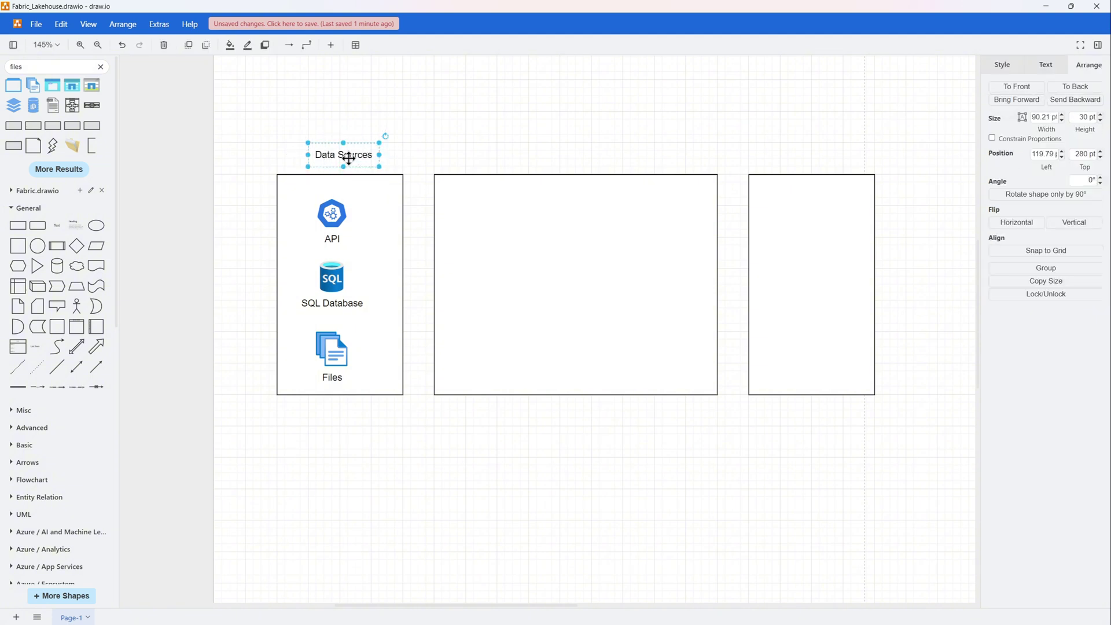
{"action": "left_click", "coordinate": [501, 157]}
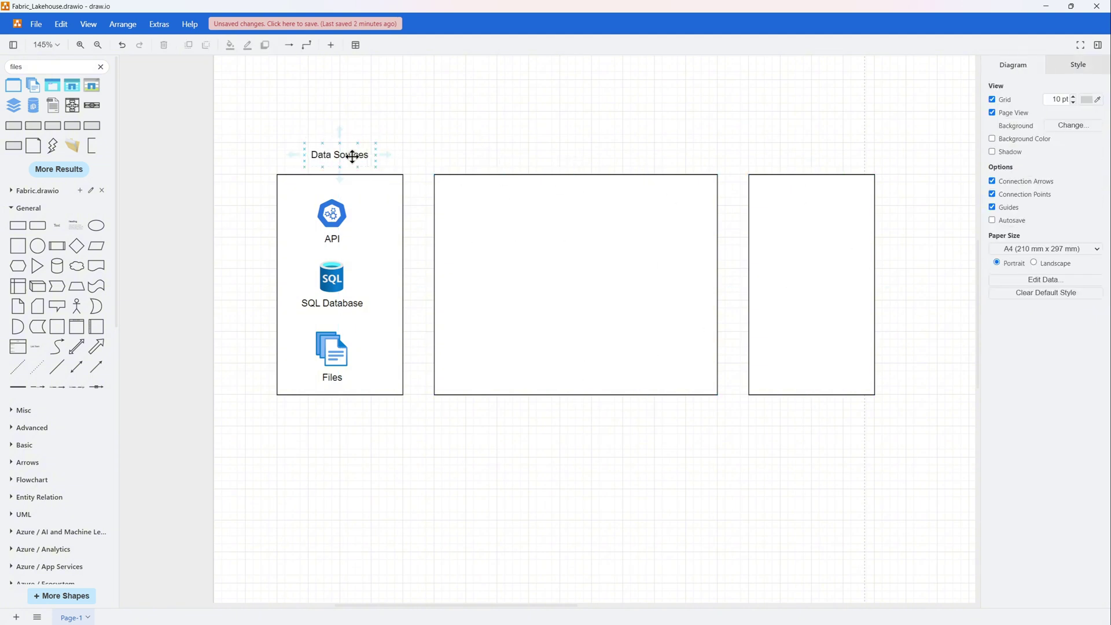
Step: Move the Data Sources heading inside the top of its rectangle and centre the API, SQL Database and Files icons beneath it
{"action": "left_click_drag", "start_coordinate": [352, 156], "coordinate": [341, 216]}
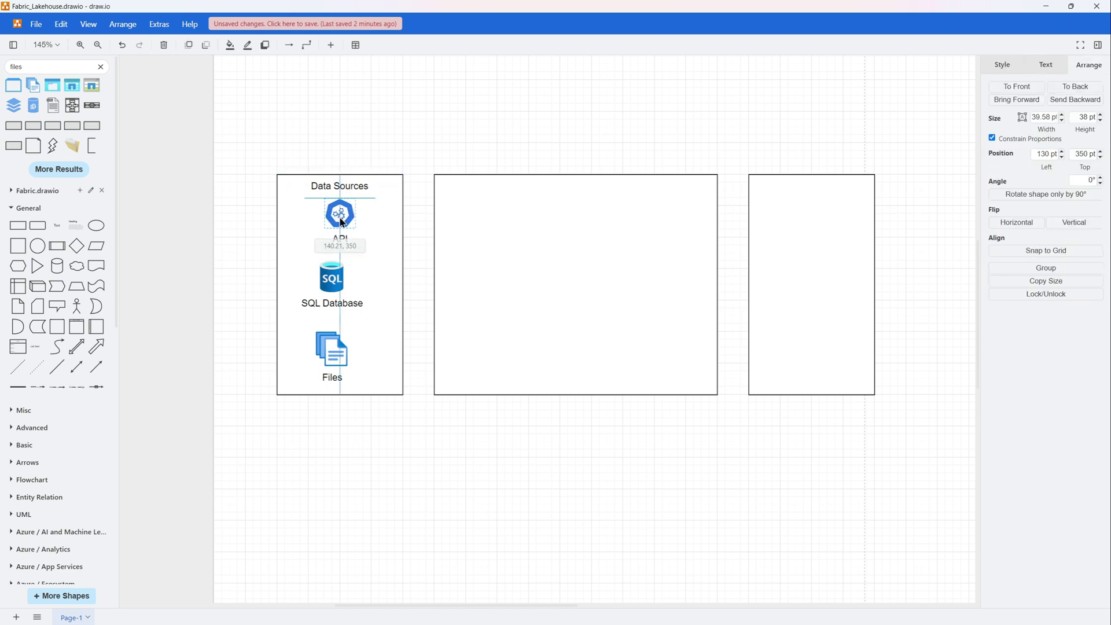
{"action": "left_click_drag", "start_coordinate": [335, 275], "coordinate": [343, 275]}
{"action": "left_click", "coordinate": [334, 360]}
{"action": "left_click_drag", "start_coordinate": [334, 359], "coordinate": [342, 359]}
{"action": "left_click", "coordinate": [351, 467]}
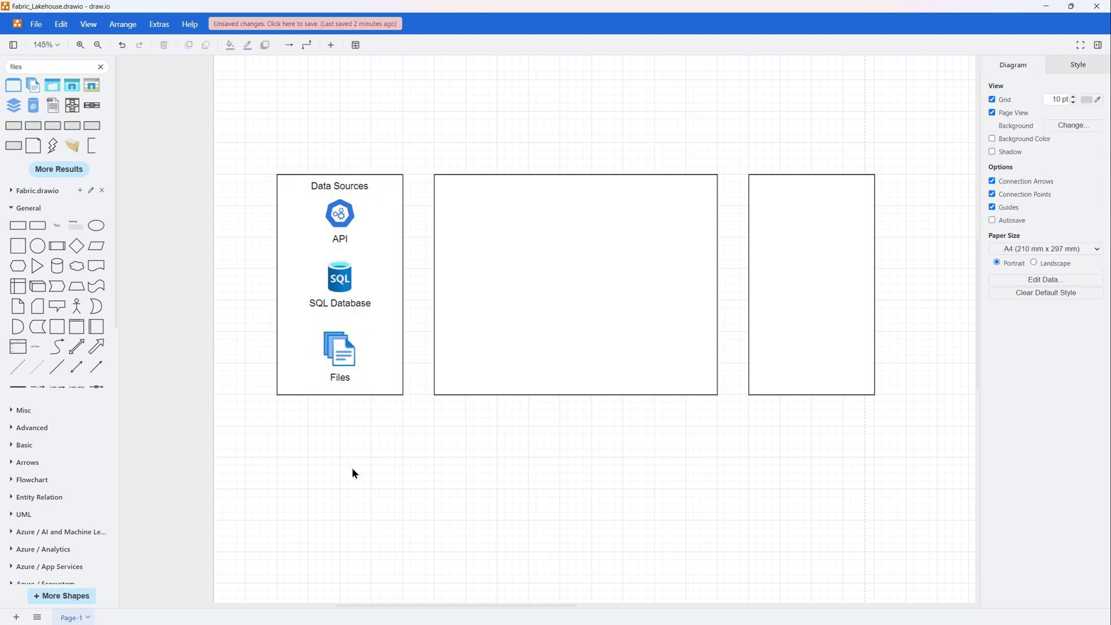
Step: Search the shapes for "pipeline" and place a 26 pt green pipeline icon near the left edge of the middle rectangle
{"action": "left_click", "coordinate": [494, 266]}
{"action": "left_click", "coordinate": [100, 67]}
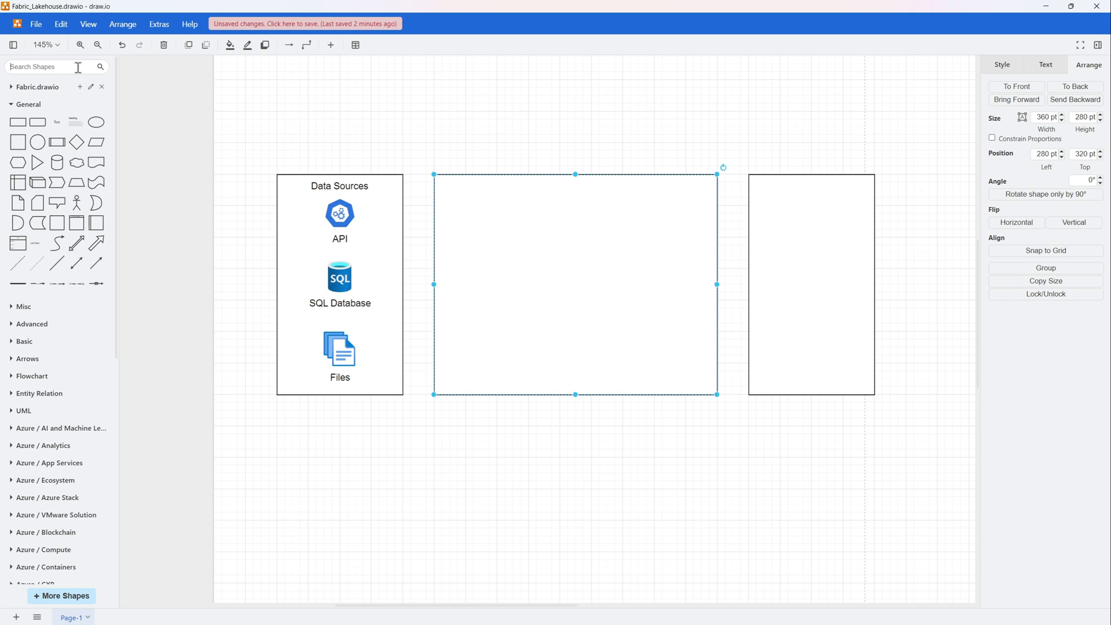
{"action": "type", "text": "pipeline"}
{"action": "key", "text": "Return"}
{"action": "left_click_drag", "start_coordinate": [33, 105], "coordinate": [456, 292]}
{"action": "key", "text": "Delete"}
{"action": "left_click", "coordinate": [72, 107]}
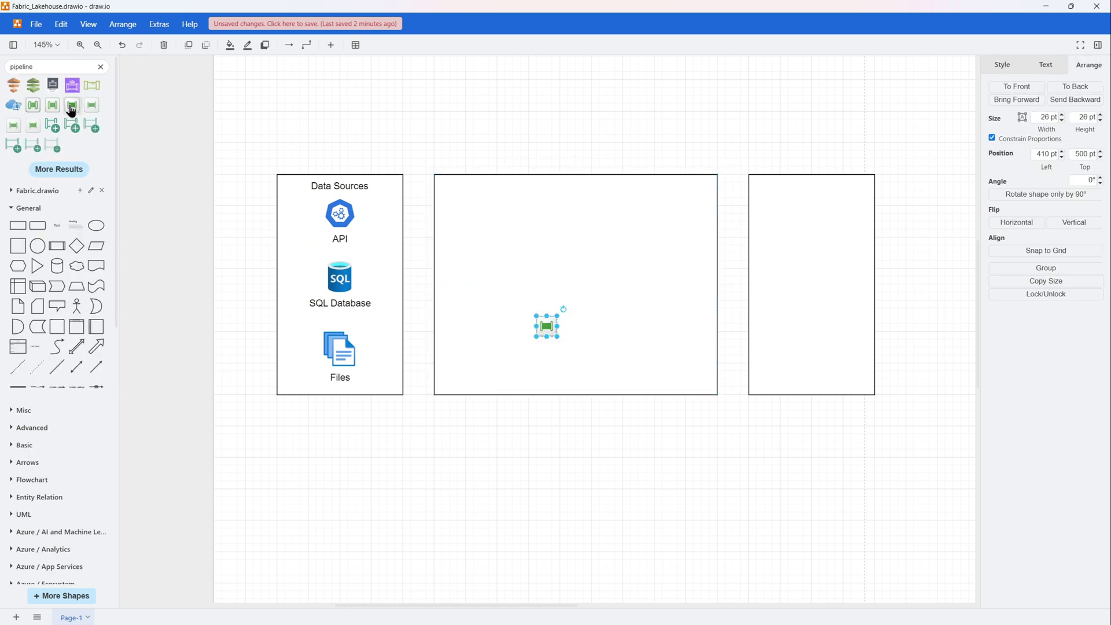
{"action": "left_click_drag", "start_coordinate": [547, 331], "coordinate": [460, 302]}
{"action": "left_click", "coordinate": [503, 277]}
Step: Search the shapes for "lakehouse" and place three copies of the lakehouse icon beside the pipeline icon
{"action": "double_click", "coordinate": [25, 67]}
{"action": "type", "text": "lakehouse"}
{"action": "key", "text": "Return"}
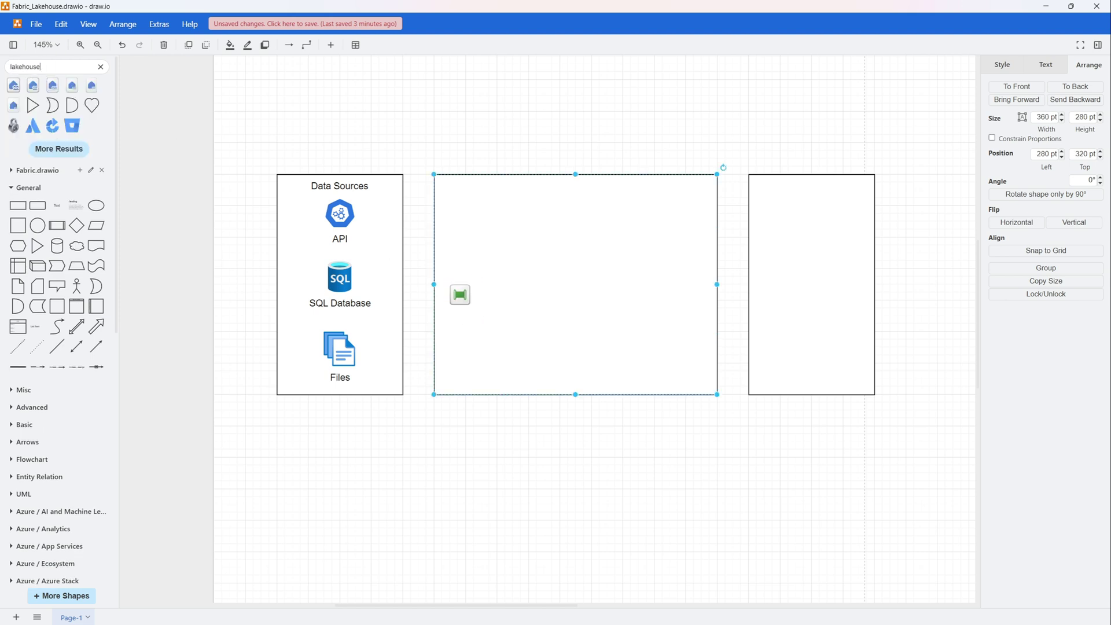
{"action": "left_click", "coordinate": [34, 89]}
{"action": "left_click_drag", "start_coordinate": [547, 330], "coordinate": [632, 296]}
{"action": "key", "text": "ctrl+d"}
{"action": "key", "text": "ctrl+d"}
{"action": "left_click_drag", "start_coordinate": [508, 303], "coordinate": [571, 295]}
{"action": "left_click_drag", "start_coordinate": [640, 296], "coordinate": [568, 288]}
Step: Align the pipeline and three lakehouse icons in one row across the middle rectangle's centre and space the lakehouses evenly
{"action": "left_click", "coordinate": [481, 301]}
{"action": "left_click", "coordinate": [462, 299], "text": "ctrl"}
{"action": "left_click", "coordinate": [498, 295], "text": "ctrl"}
{"action": "left_click", "coordinate": [574, 296], "text": "ctrl"}
{"action": "left_click", "coordinate": [635, 299], "text": "ctrl"}
{"action": "left_click", "coordinate": [650, 350], "text": "ctrl"}
{"action": "left_click_drag", "start_coordinate": [501, 290], "coordinate": [509, 290]}
{"action": "left_click_drag", "start_coordinate": [556, 289], "coordinate": [641, 288]}
{"action": "left_click", "coordinate": [627, 288]}
{"action": "left_click", "coordinate": [616, 343]}
Step: Search the shapes for "notebook" and place two notebook icons above the gaps between the lakehouse icons
{"action": "left_click_drag", "start_coordinate": [15, 68], "coordinate": [10, 66]}
{"action": "type", "text": "notebook"}
{"action": "key", "text": "Return"}
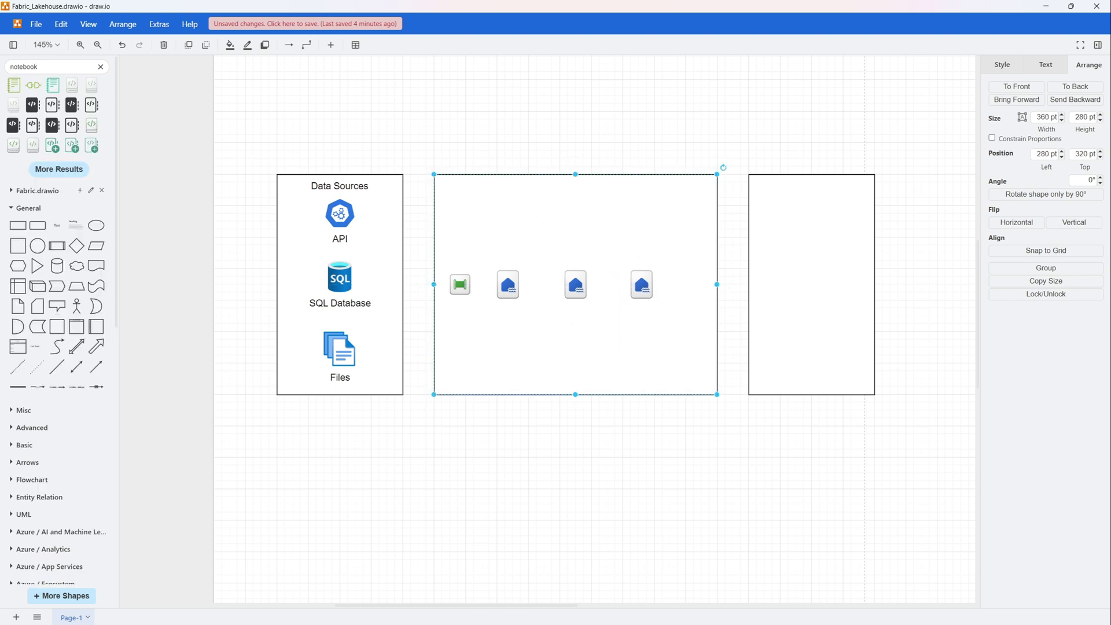
{"action": "mouse_move", "coordinate": [92, 134]}
{"action": "left_click_drag", "start_coordinate": [92, 134], "coordinate": [616, 209]}
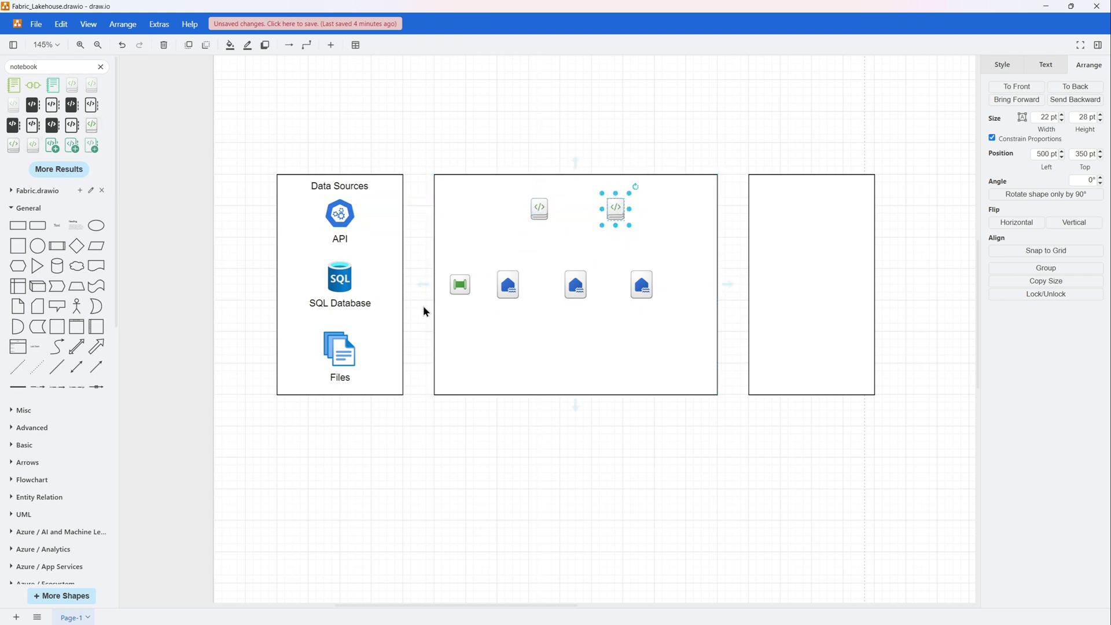
Step: Draw an arrow from the Data Sources rectangle to the first lakehouse icon and raise the pipeline icon just above the line
{"action": "left_click", "coordinate": [394, 281]}
{"action": "left_click", "coordinate": [97, 373]}
{"action": "left_click_drag", "start_coordinate": [526, 353], "coordinate": [384, 287]}
{"action": "left_click_drag", "start_coordinate": [492, 296], "coordinate": [464, 288]}
{"action": "left_click", "coordinate": [498, 489]}
{"action": "left_click", "coordinate": [463, 289]}
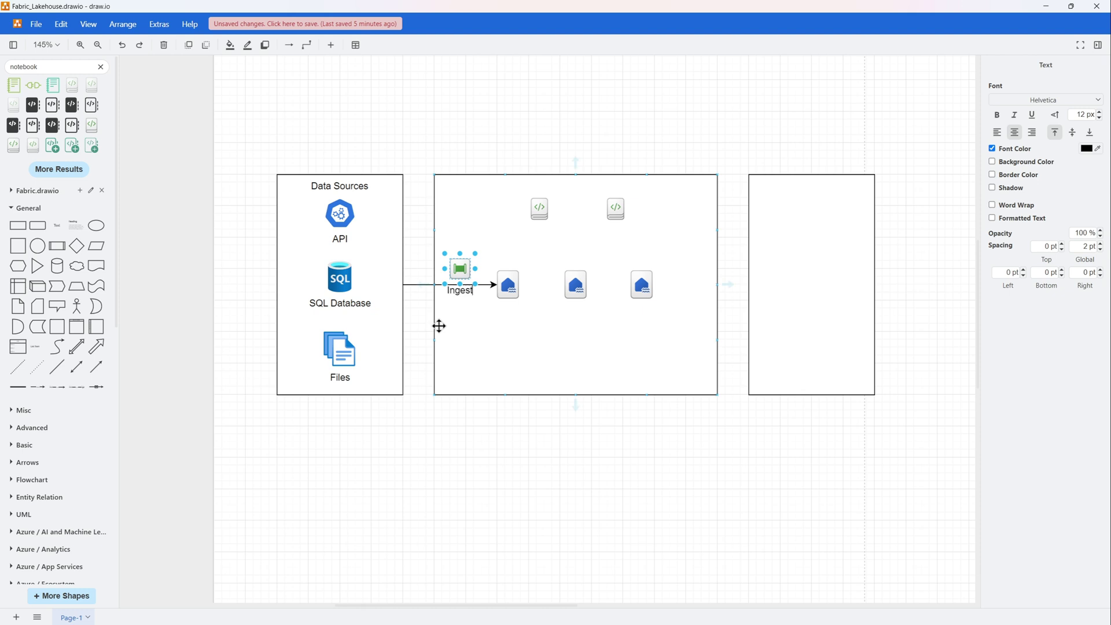
Step: Try the label "Ingestion Pipeline" on the pipeline icon and remove it
{"action": "left_click", "coordinate": [421, 337]}
{"action": "left_click", "coordinate": [457, 299]}
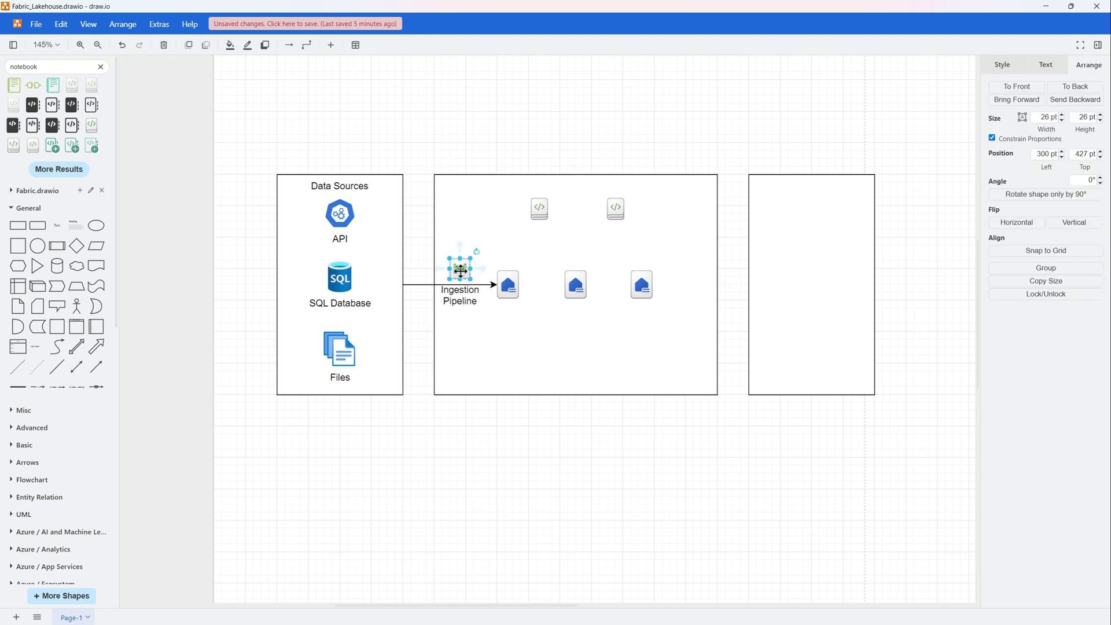
{"action": "double_click", "coordinate": [460, 272]}
{"action": "key", "text": "BackSpace"}
{"action": "left_click", "coordinate": [420, 258]}
Step: Add a separate text box reading "Data Pipeline", about 90 by 20 pt, below the lakehouse icons
{"action": "left_click", "coordinate": [56, 225]}
{"action": "double_click", "coordinate": [539, 328]}
{"action": "type", "text": "Data Pi"}
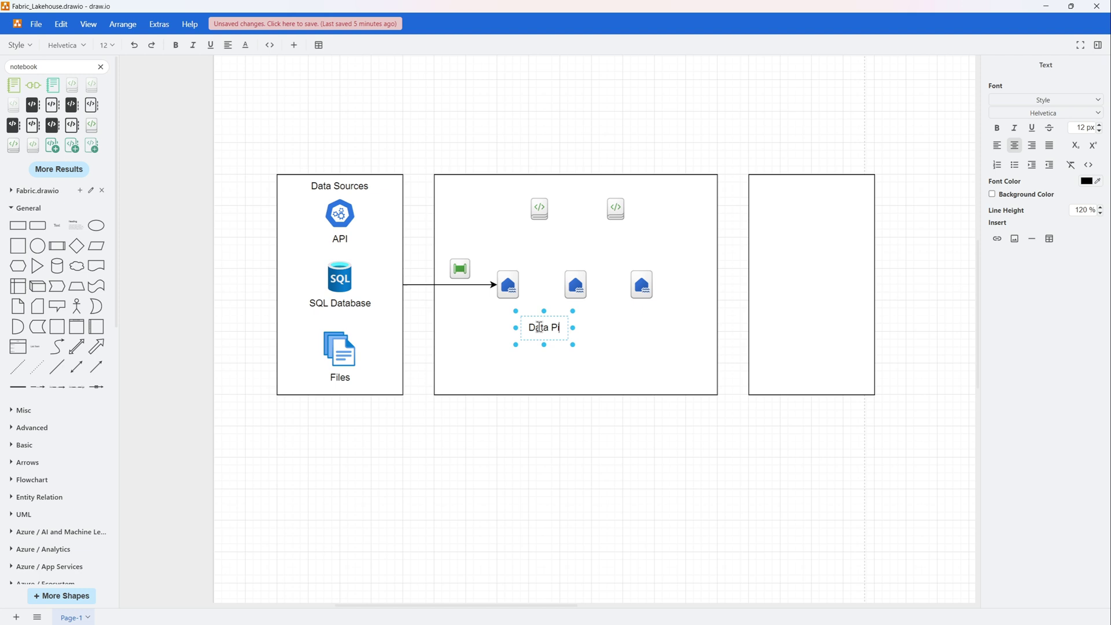
{"action": "type", "text": "peline"}
{"action": "left_click", "coordinate": [592, 338]}
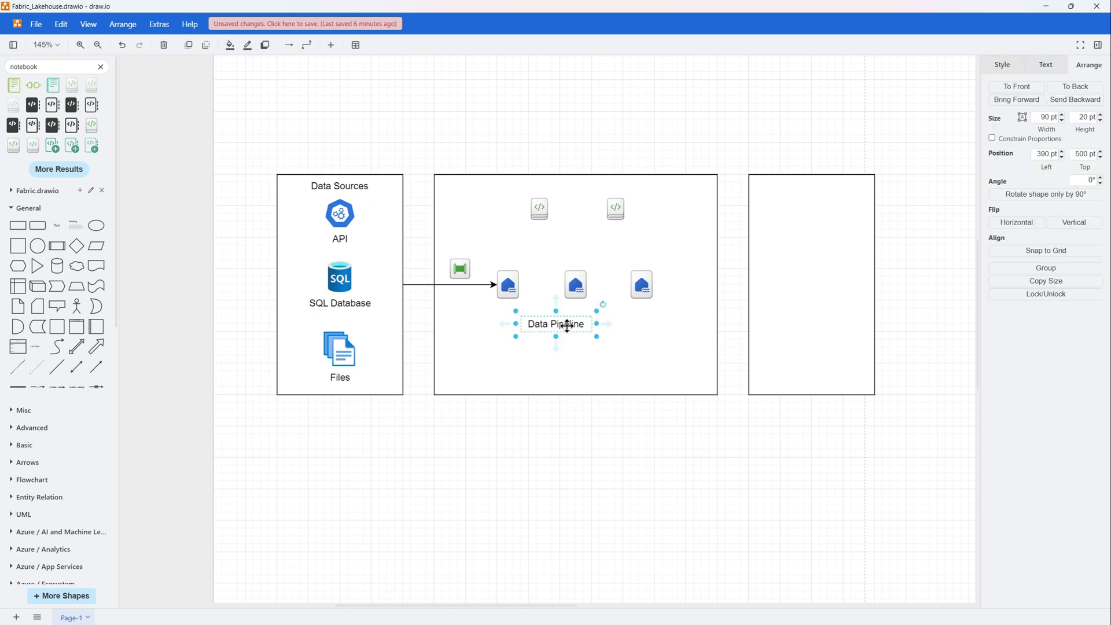
Step: Reduce the font size of the Data Pipeline text and move it beneath the arrow under the pipeline icon
{"action": "left_click", "coordinate": [988, 69]}
{"action": "left_click", "coordinate": [1046, 65]}
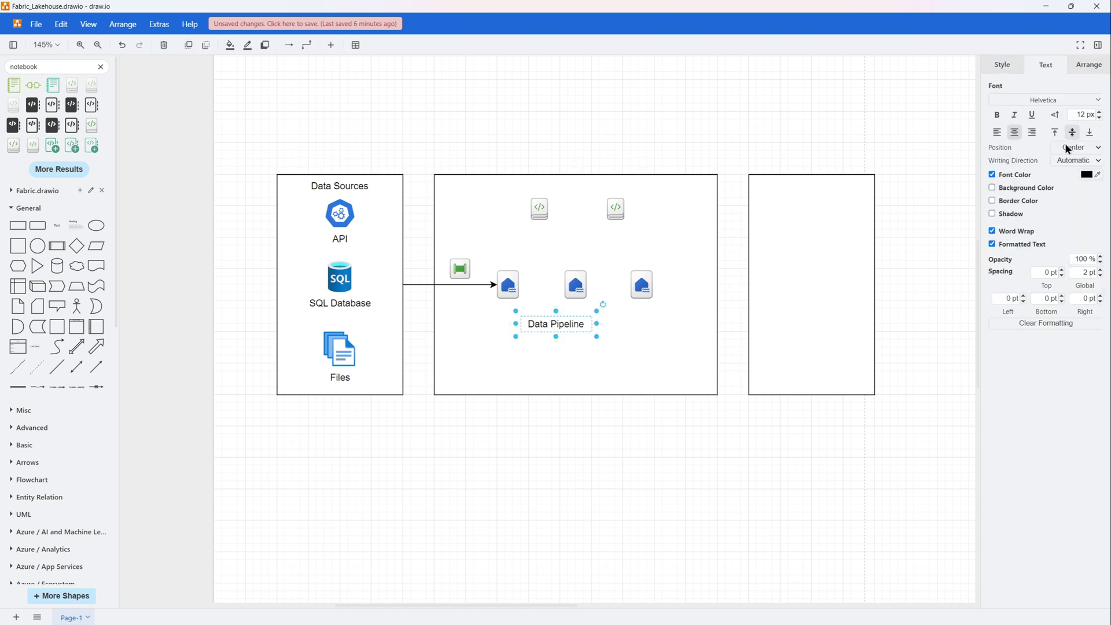
{"action": "left_click", "coordinate": [1099, 114]}
{"action": "left_click", "coordinate": [1099, 114]}
{"action": "left_click", "coordinate": [1100, 118]}
{"action": "left_click", "coordinate": [1100, 118]}
{"action": "left_click", "coordinate": [1100, 118]}
{"action": "left_click", "coordinate": [1100, 113]}
{"action": "left_click", "coordinate": [1100, 113]}
{"action": "left_click", "coordinate": [637, 431]}
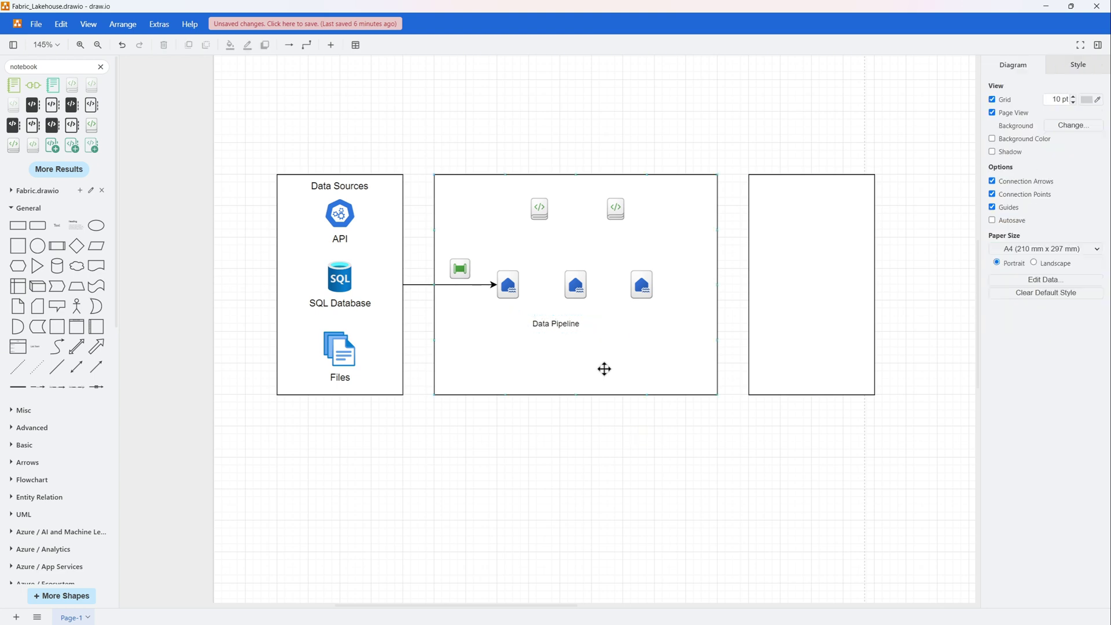
{"action": "left_click_drag", "start_coordinate": [570, 322], "coordinate": [469, 296]}
Step: Label the three lakehouse icons "Bronze", "Silver" and "Gold" in order along the flow
{"action": "left_click", "coordinate": [508, 285]}
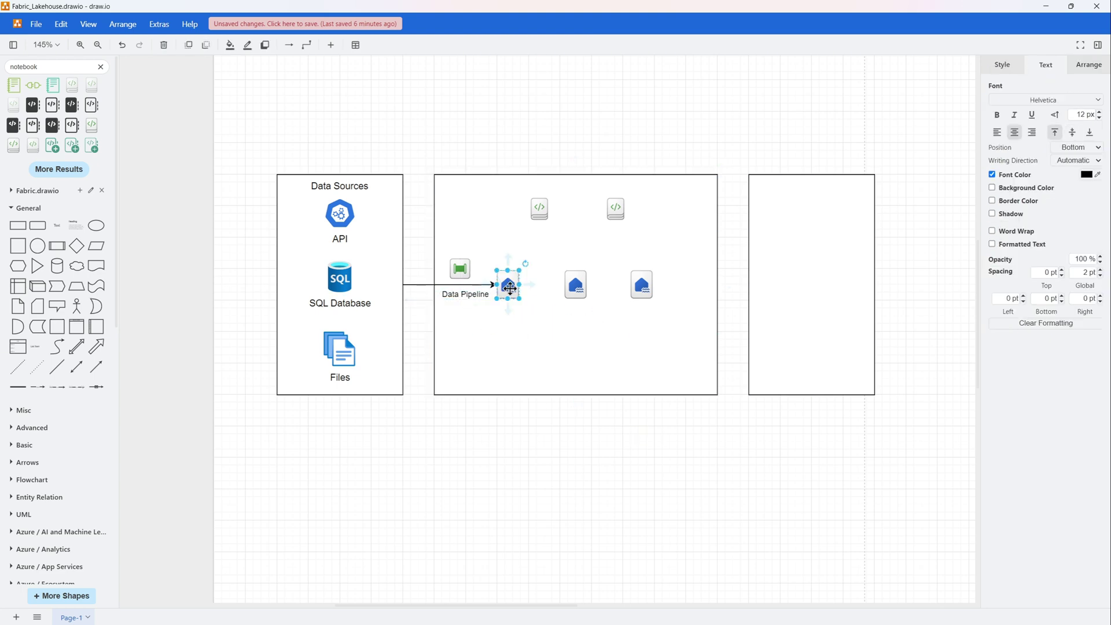
{"action": "type", "text": "Bronze"}
{"action": "left_click", "coordinate": [577, 286]}
{"action": "left_click", "coordinate": [577, 286]}
{"action": "type", "text": "Silver"}
{"action": "left_click", "coordinate": [641, 285]}
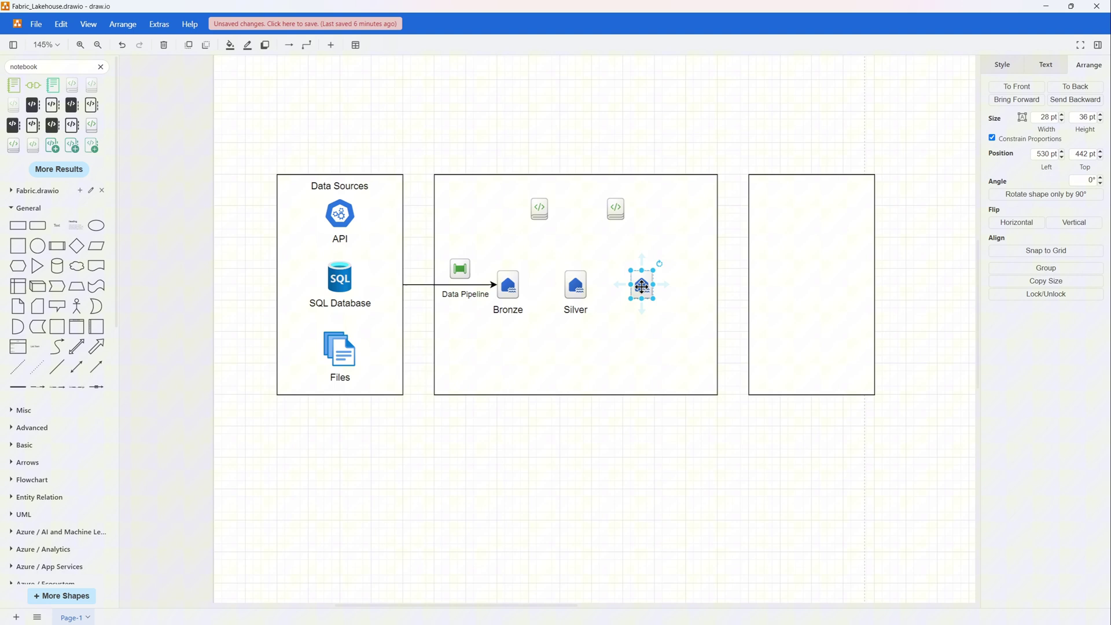
{"action": "type", "text": "Gold"}
{"action": "left_click", "coordinate": [522, 253]}
Step: Add a standalone arrow rising from the Bronze icon and bend it at a right angle into the first notebook icon
{"action": "left_click", "coordinate": [94, 370]}
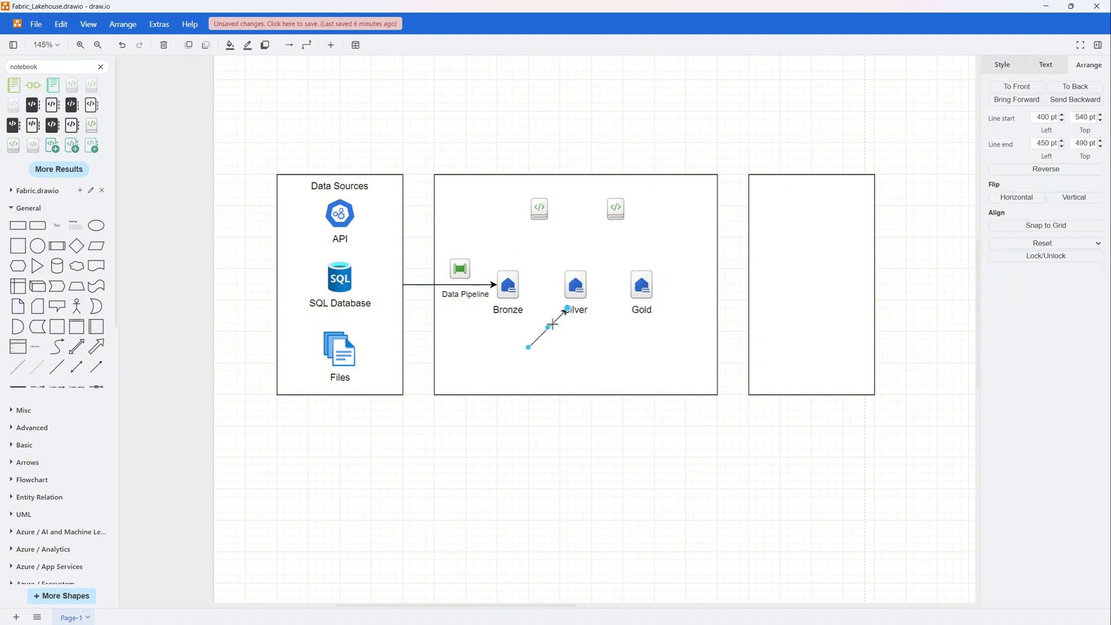
{"action": "left_click_drag", "start_coordinate": [552, 324], "coordinate": [504, 222]}
{"action": "left_click_drag", "start_coordinate": [479, 245], "coordinate": [509, 269]}
{"action": "mouse_move", "coordinate": [519, 207]}
{"action": "left_mouse_down"}
{"action": "mouse_move", "coordinate": [533, 213]}
{"action": "mouse_move", "coordinate": [506, 214]}
{"action": "mouse_move", "coordinate": [520, 214]}
{"action": "left_mouse_up"}
{"action": "left_click", "coordinate": [541, 241]}
{"action": "left_click", "coordinate": [520, 214]}
{"action": "left_click_drag", "start_coordinate": [505, 214], "coordinate": [508, 215]}
{"action": "left_click", "coordinate": [522, 475]}
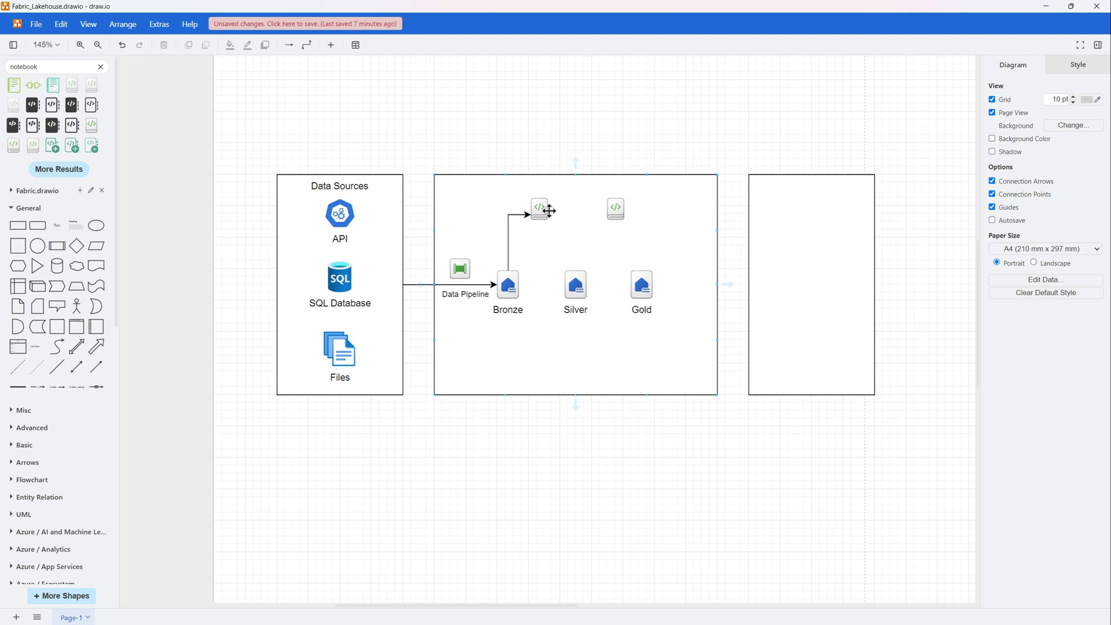
Step: Add a second standalone arrow from the first notebook icon, bent at a right angle down into the Silver icon
{"action": "left_click", "coordinate": [96, 366]}
{"action": "left_click_drag", "start_coordinate": [565, 317], "coordinate": [572, 271]}
{"action": "left_click_drag", "start_coordinate": [556, 244], "coordinate": [571, 215]}
{"action": "left_click", "coordinate": [550, 484]}
{"action": "left_click", "coordinate": [570, 242]}
{"action": "left_click", "coordinate": [574, 492]}
Step: Try the label "Bronze-Silver Transformation" on the first notebook icon
{"action": "left_click", "coordinate": [538, 212]}
{"action": "type", "text": "Bronze-Silv"}
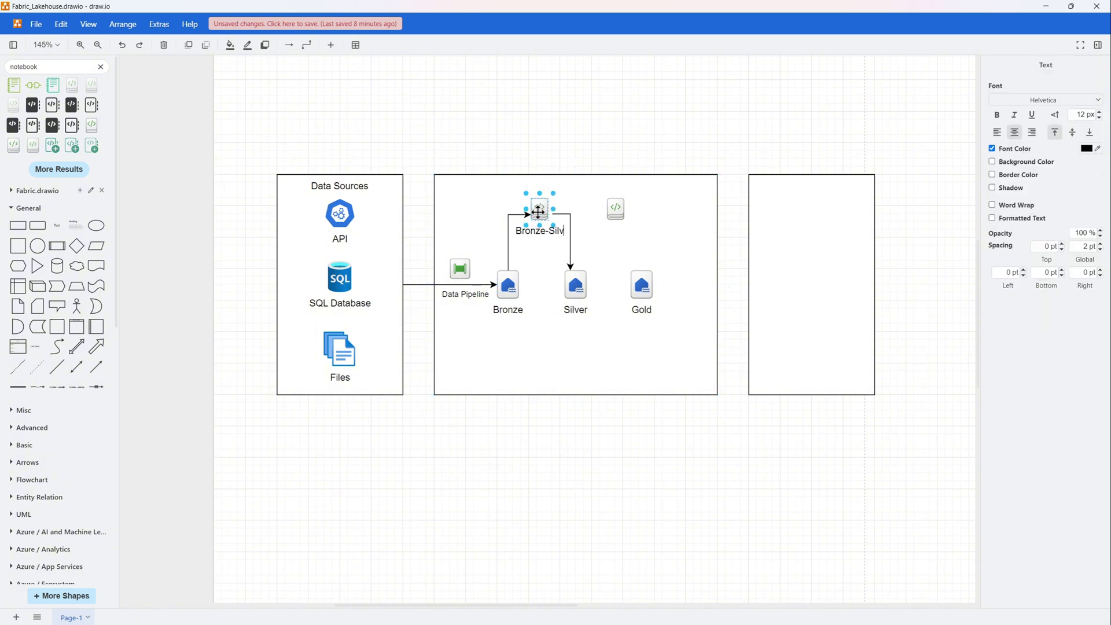
{"action": "type", "text": "er Transformation"}
Step: Reduce the first notebook icon's height to 25 pt with its proportions kept
{"action": "left_click", "coordinate": [1099, 120]}
{"action": "left_click", "coordinate": [1100, 121]}
{"action": "left_click", "coordinate": [1099, 120]}
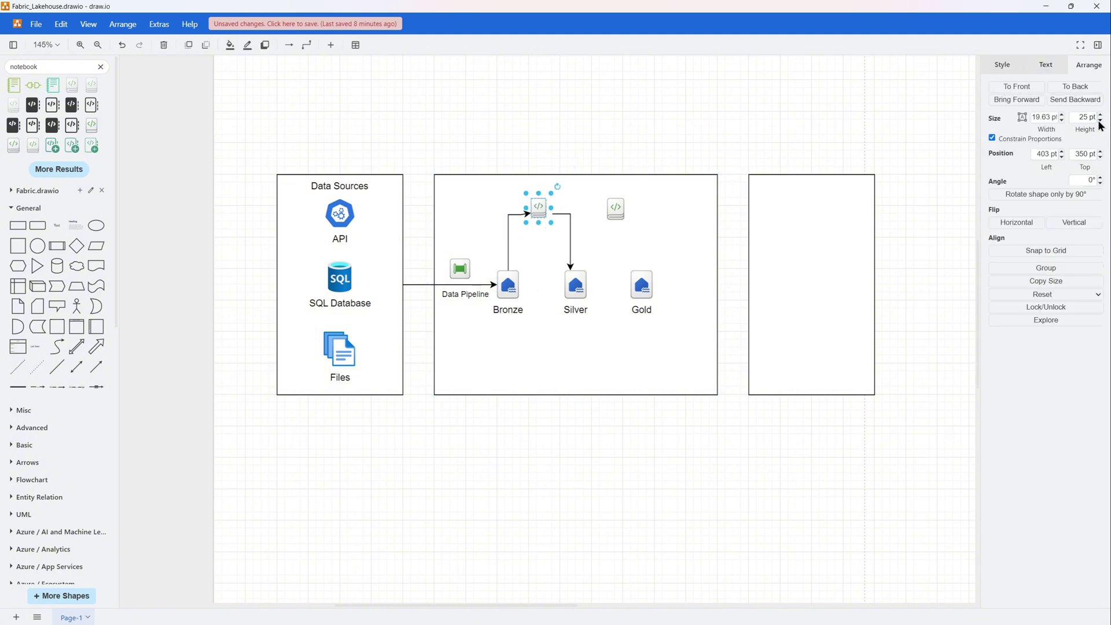
{"action": "left_click", "coordinate": [521, 483]}
{"action": "left_click", "coordinate": [542, 211]}
{"action": "left_click", "coordinate": [528, 463]}
Step: Try to realign the arrow between Bronze and the first notebook with the resized notebook icon
{"action": "left_click", "coordinate": [516, 214]}
{"action": "left_click_drag", "start_coordinate": [508, 215], "coordinate": [508, 214]}
{"action": "left_click", "coordinate": [514, 430]}
{"action": "left_click", "coordinate": [519, 214]}
{"action": "key", "text": "Delete"}
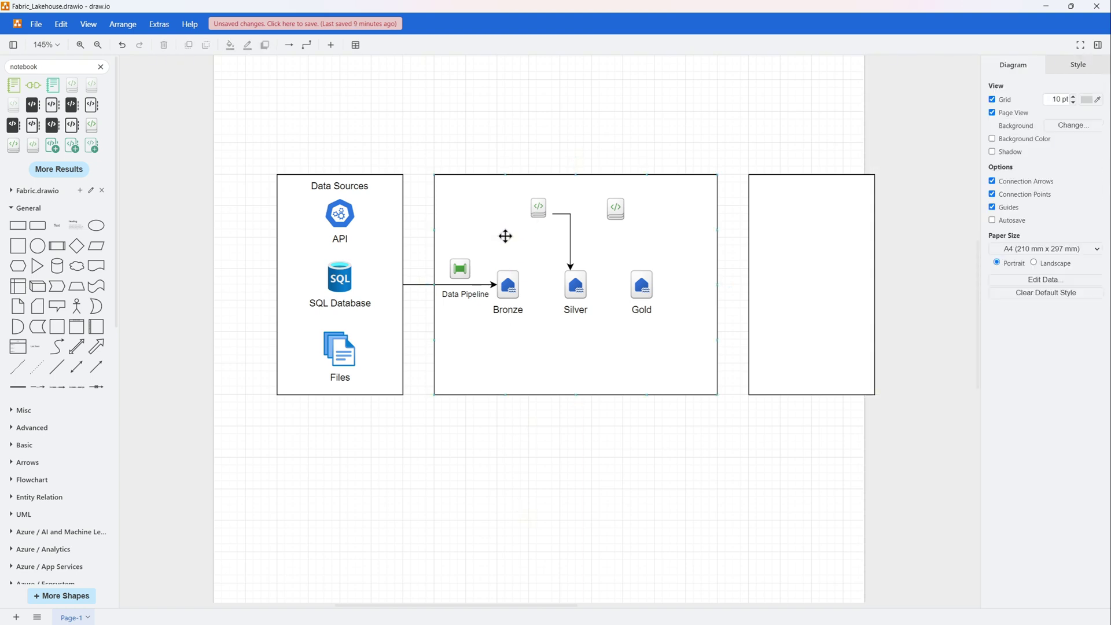
{"action": "key", "text": "ctrl+z"}
{"action": "key", "text": "Down"}
{"action": "key", "text": "Down"}
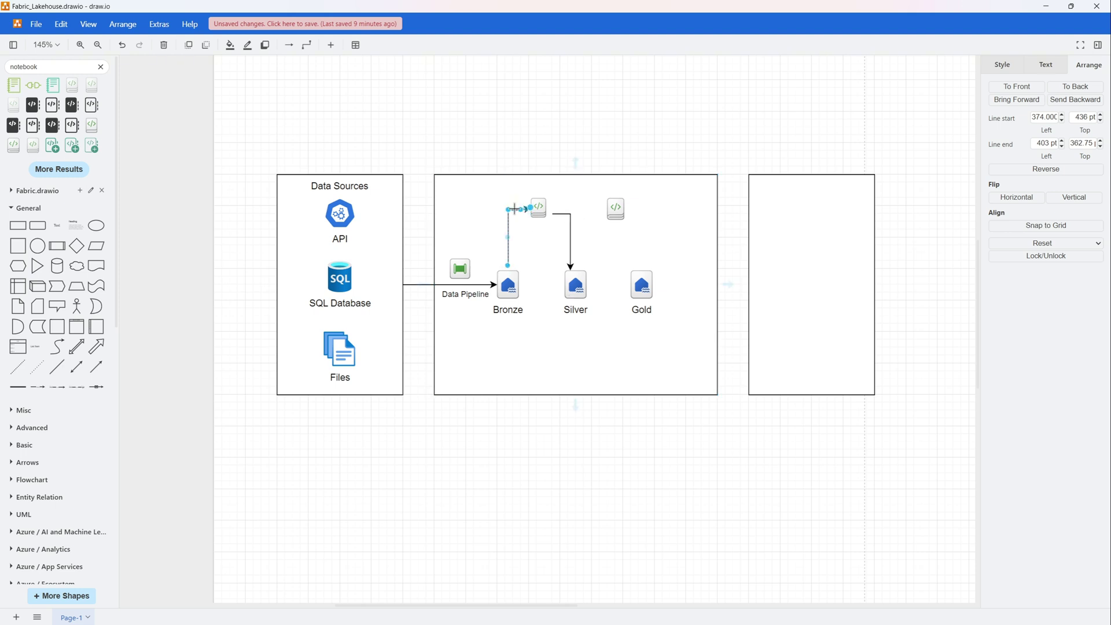
Step: Delete the misaligned arrow between the Bronze icon and the first notebook
{"action": "key", "text": "Delete"}
{"action": "left_click", "coordinate": [520, 251]}
{"action": "key", "text": "ctrl+z"}
{"action": "key", "text": "ctrl+z"}
{"action": "left_click_drag", "start_coordinate": [531, 217], "coordinate": [531, 219]}
{"action": "left_click", "coordinate": [528, 232]}
{"action": "key", "text": "Delete"}
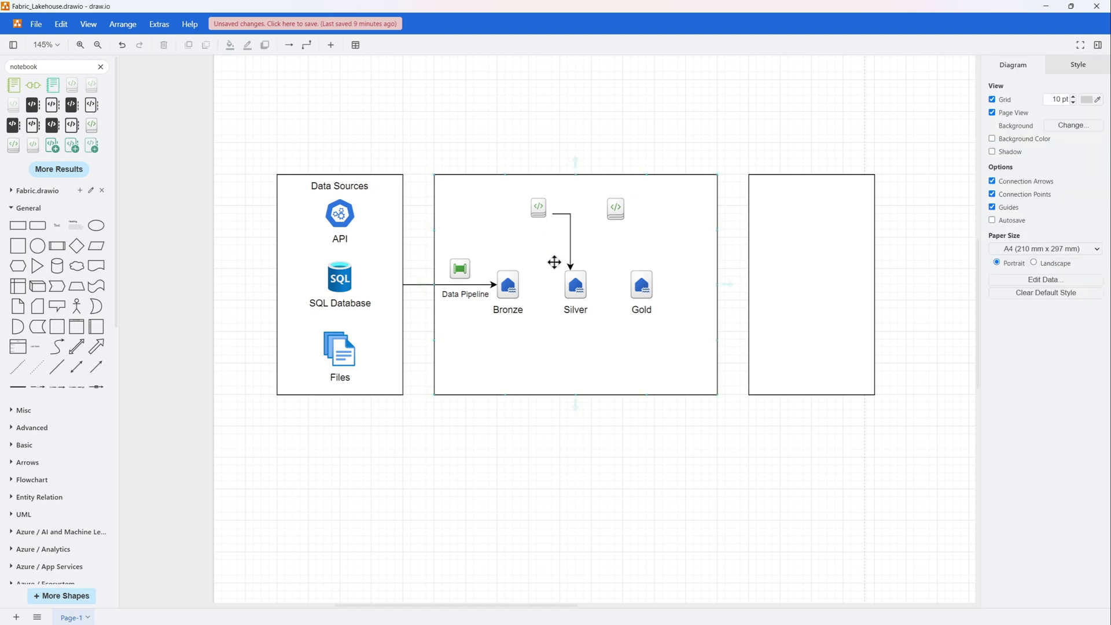
Step: Draw a right-angled connector from the Bronze icon up to the first notebook icon
{"action": "left_click", "coordinate": [509, 285]}
{"action": "left_click_drag", "start_coordinate": [529, 285], "coordinate": [618, 203]}
{"action": "left_click", "coordinate": [538, 449]}
Step: Replace the loose arrow into Silver with a connector running from the first notebook icon to the Silver icon
{"action": "left_click", "coordinate": [570, 237]}
{"action": "key", "text": "Delete"}
{"action": "left_click", "coordinate": [538, 208]}
{"action": "left_click", "coordinate": [577, 286]}
{"action": "left_click", "coordinate": [598, 451]}
Step: Try a connector from the Silver icon to the second notebook, adjust its bend, and delete it
{"action": "left_click", "coordinate": [615, 209]}
{"action": "left_click", "coordinate": [584, 224]}
{"action": "left_click", "coordinate": [583, 225]}
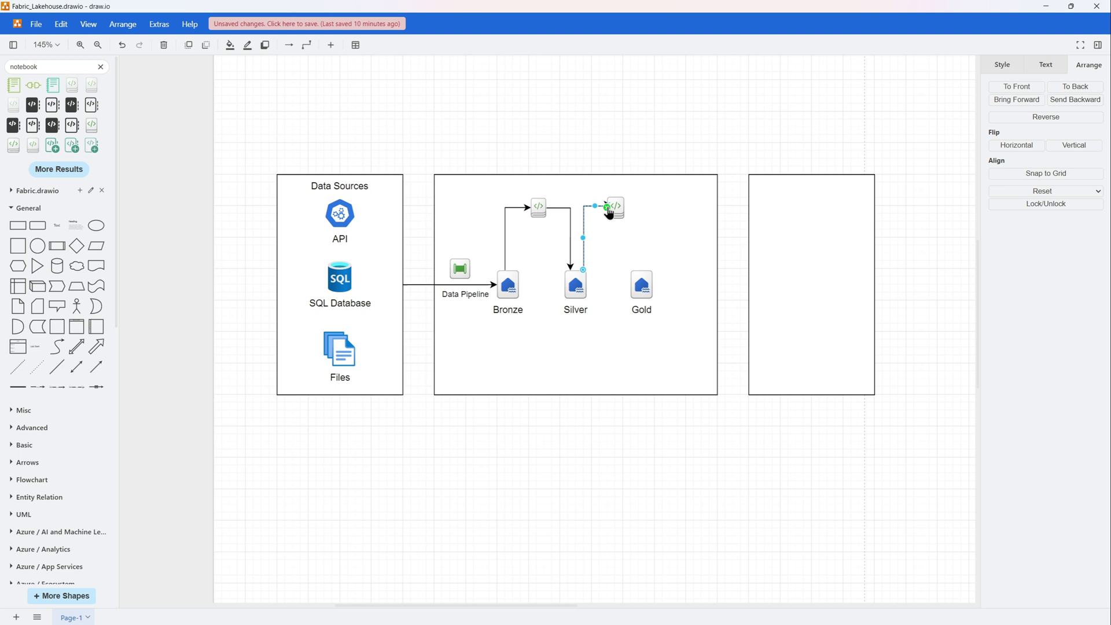
{"action": "left_click_drag", "start_coordinate": [587, 209], "coordinate": [585, 208]}
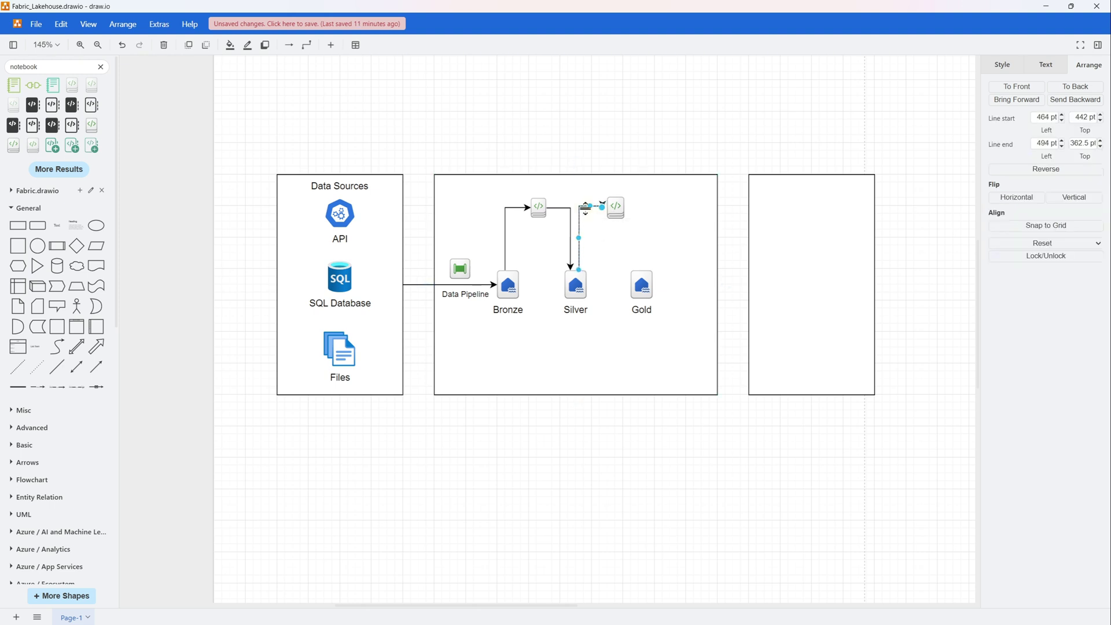
{"action": "key", "text": "Delete"}
Step: Connect the Silver icon to the second notebook and the second notebook to the Gold icon with right-angled arrows
{"action": "mouse_move", "coordinate": [586, 284]}
{"action": "left_mouse_down"}
{"action": "mouse_move", "coordinate": [580, 228]}
{"action": "mouse_move", "coordinate": [608, 207]}
{"action": "left_mouse_up"}
{"action": "mouse_move", "coordinate": [596, 245]}
{"action": "left_mouse_down"}
{"action": "mouse_move", "coordinate": [579, 236]}
{"action": "mouse_move", "coordinate": [585, 224]}
{"action": "left_mouse_up"}
{"action": "left_click", "coordinate": [604, 243]}
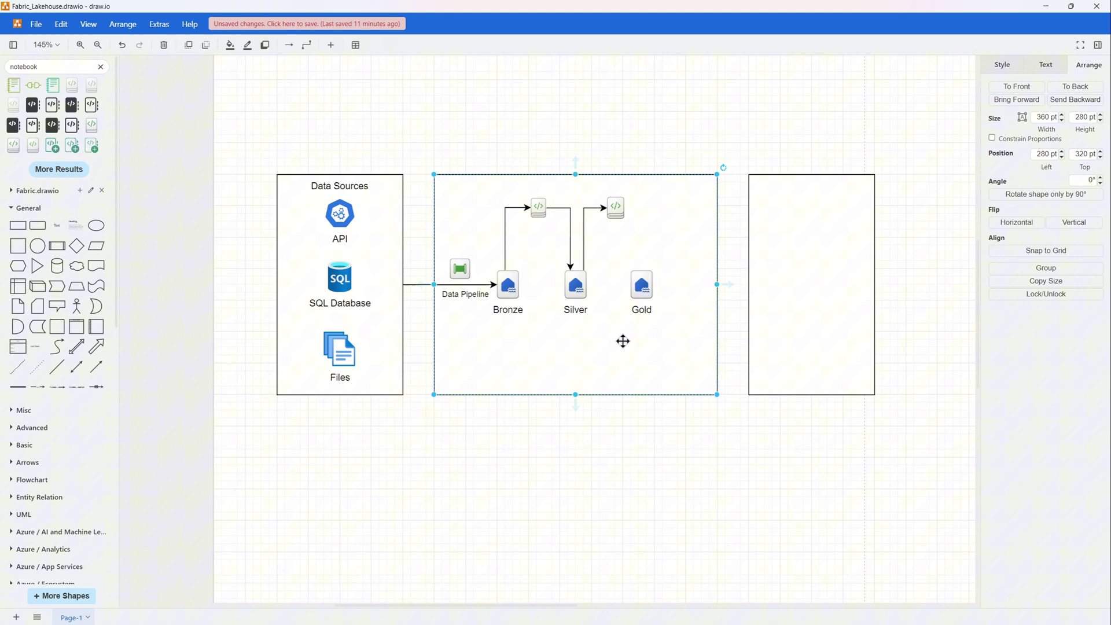
{"action": "left_click", "coordinate": [622, 208]}
{"action": "mouse_move", "coordinate": [634, 207]}
{"action": "left_mouse_down"}
{"action": "mouse_move", "coordinate": [645, 226]}
{"action": "mouse_move", "coordinate": [643, 285]}
{"action": "left_mouse_up"}
{"action": "left_click", "coordinate": [643, 289]}
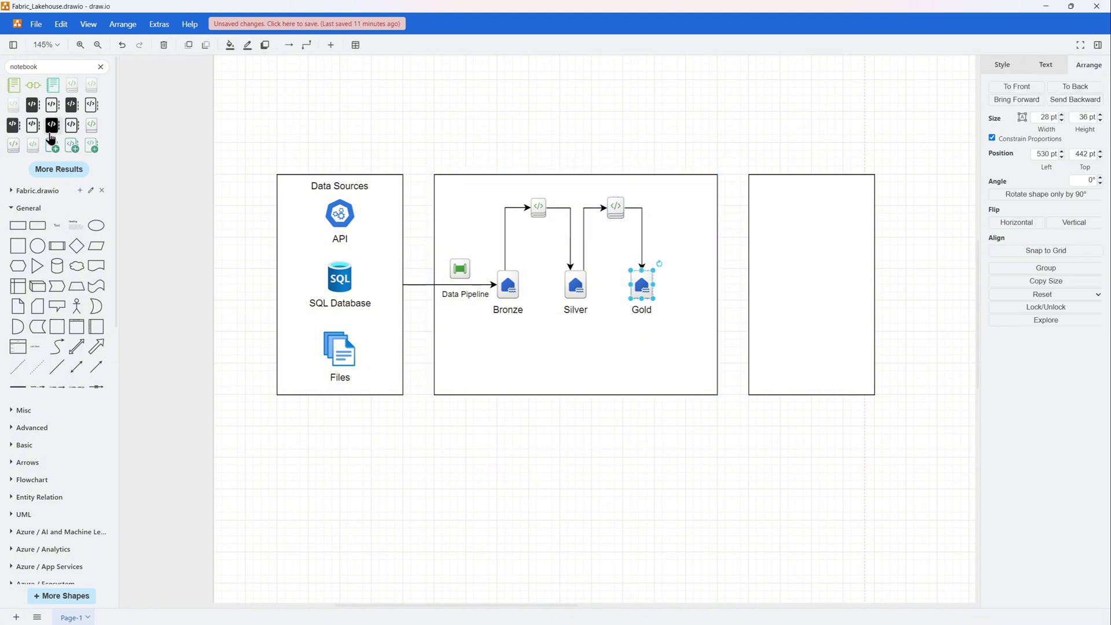
Step: Search the shapes for "warehouse" and place a data warehouse icon of 18 by 22 pt above and beyond Gold
{"action": "double_click", "coordinate": [27, 67]}
{"action": "type", "text": "sqlend"}
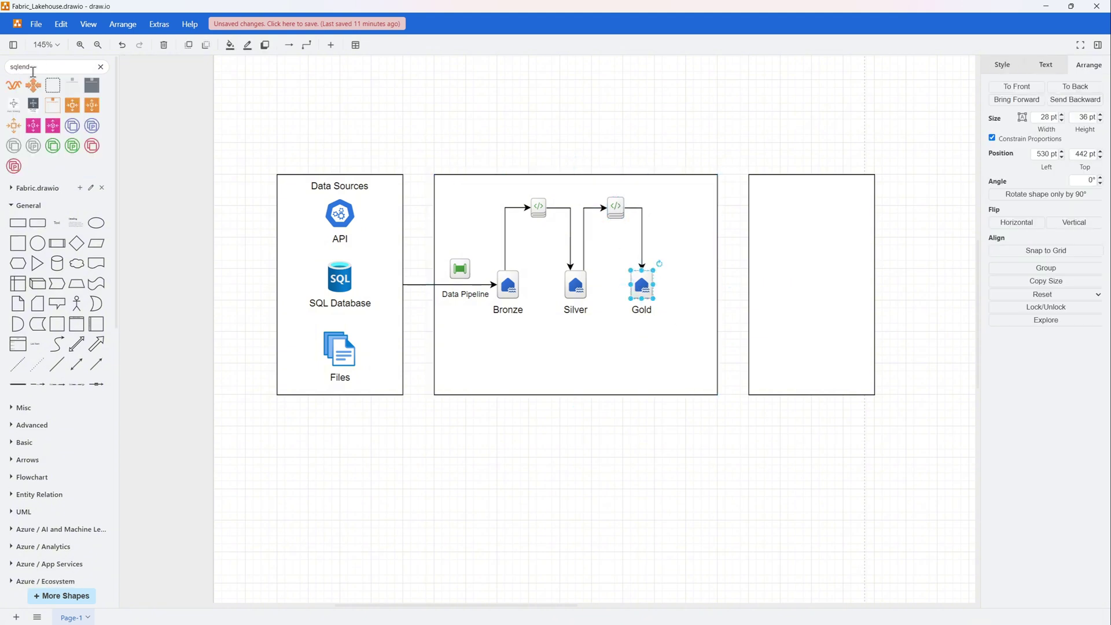
{"action": "type", "text": "warehouse"}
{"action": "key", "text": "Return"}
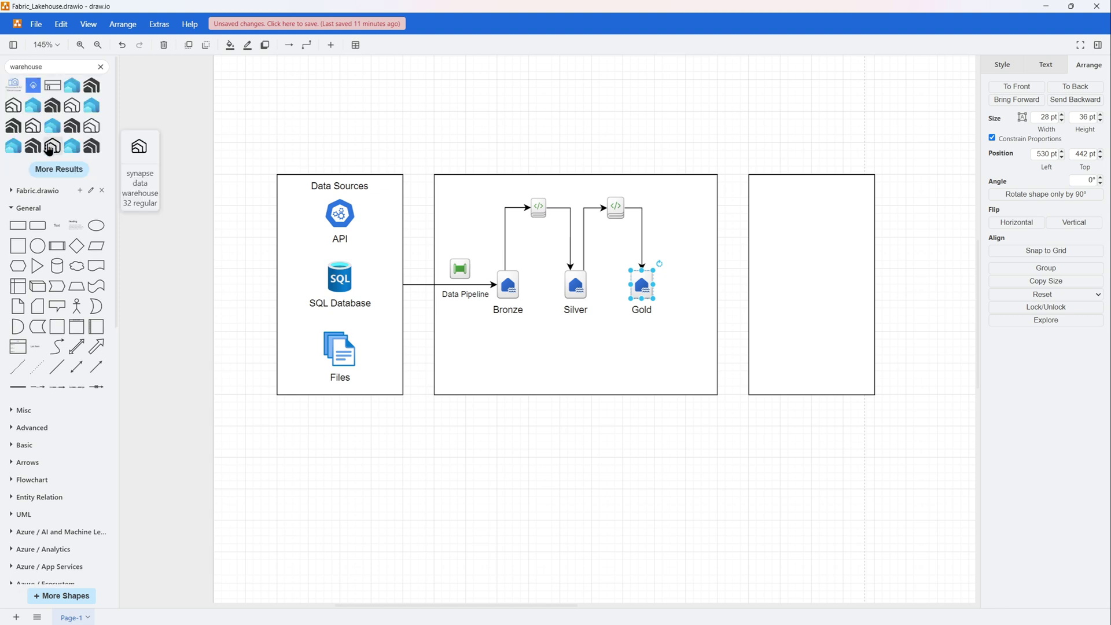
{"action": "mouse_move", "coordinate": [36, 173]}
{"action": "left_click_drag", "start_coordinate": [36, 173], "coordinate": [670, 260]}
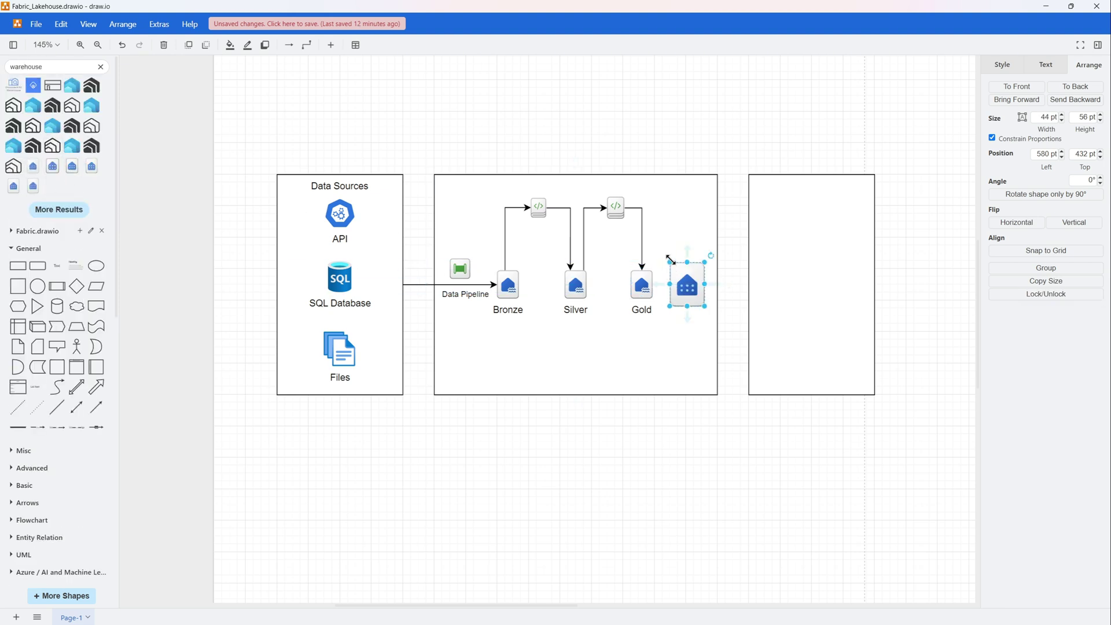
{"action": "key", "text": "Delete"}
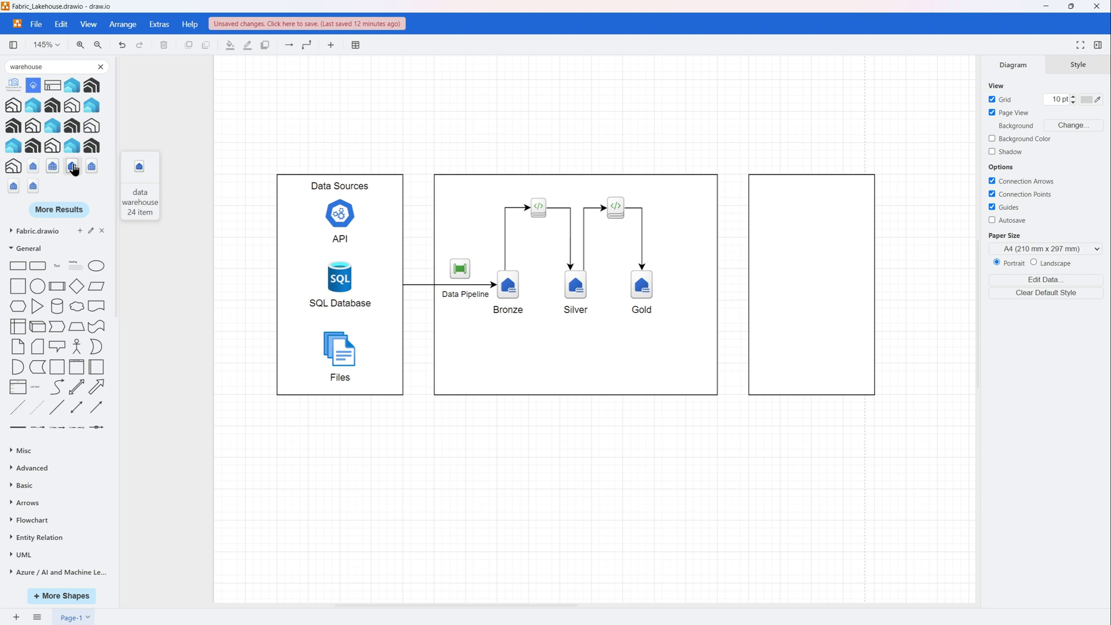
{"action": "left_click_drag", "start_coordinate": [33, 186], "coordinate": [699, 240]}
Step: Search the shapes for "semantic" and place a semantic model icon below the warehouse icon, level with Gold
{"action": "type", "text": "semantic"}
{"action": "key", "text": "Return"}
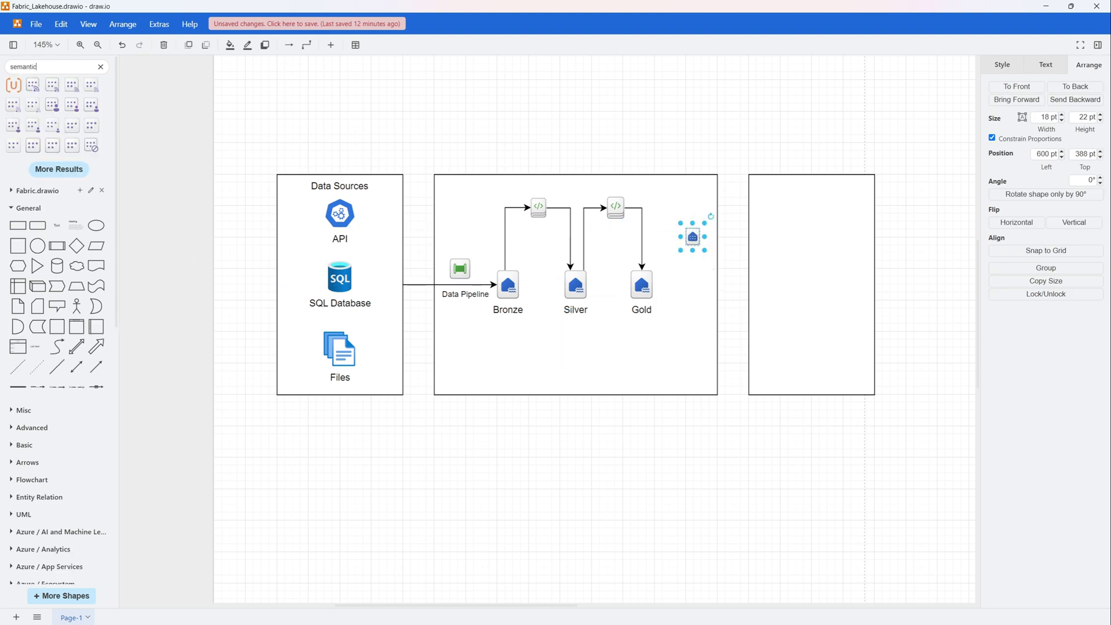
{"action": "left_click_drag", "start_coordinate": [52, 145], "coordinate": [687, 241]}
{"action": "left_click", "coordinate": [665, 457]}
Step: Draw connectors from the Gold icon to the data warehouse icon and to the semantic model icon
{"action": "left_click", "coordinate": [641, 284]}
{"action": "left_click", "coordinate": [635, 489]}
{"action": "left_click", "coordinate": [642, 284]}
{"action": "left_click_drag", "start_coordinate": [668, 286], "coordinate": [692, 283]}
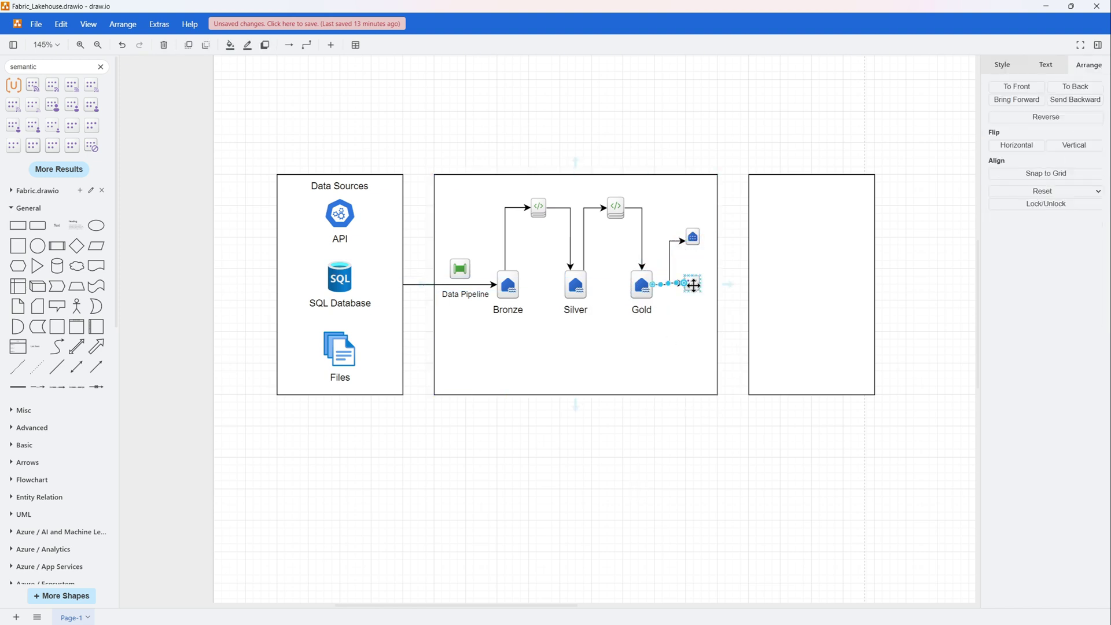
{"action": "left_click", "coordinate": [655, 519]}
Step: Search the shapes for "report" and place a 32 by 32 pt report icon in the empty last rectangle
{"action": "left_click", "coordinate": [752, 305]}
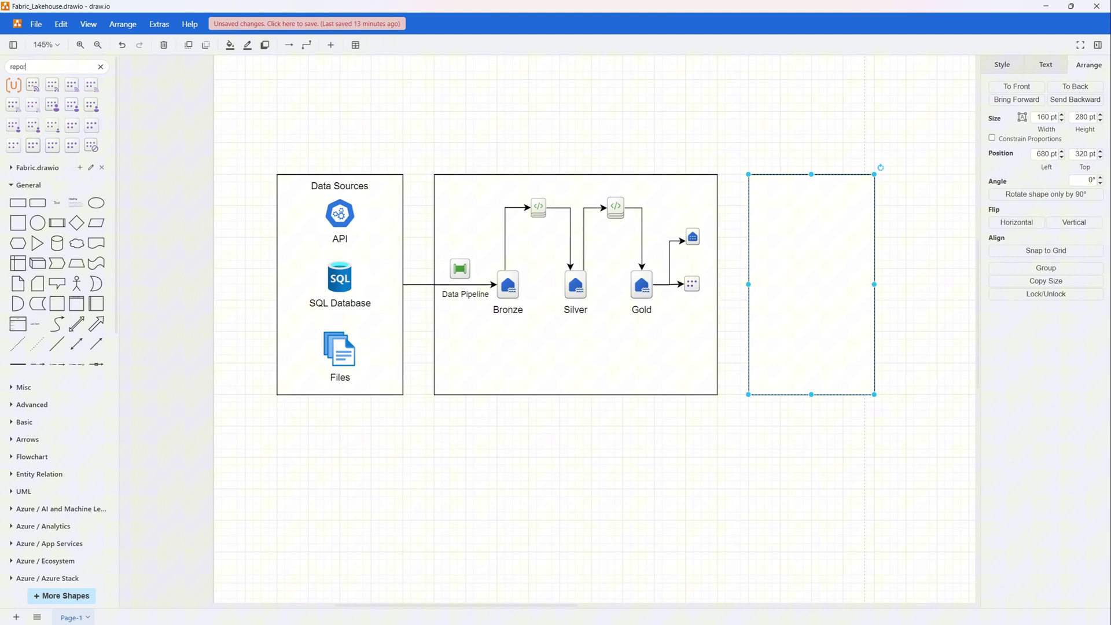
{"action": "type", "text": "t"}
{"action": "key", "text": "Return"}
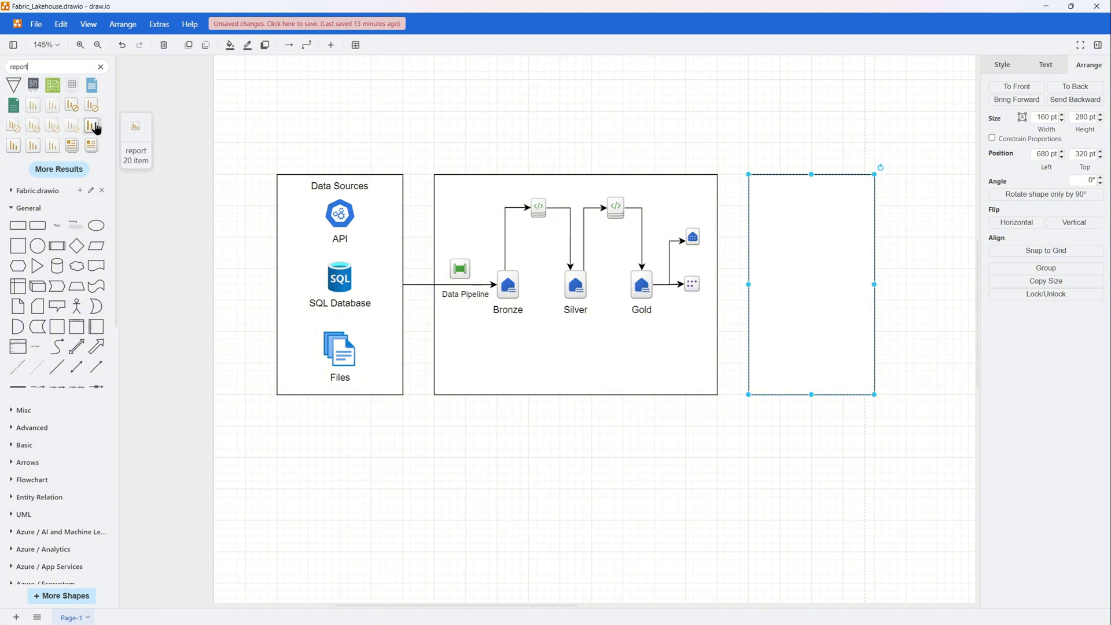
{"action": "left_click_drag", "start_coordinate": [52, 145], "coordinate": [809, 233]}
Step: Search the shapes for "dashboard" and place a 32 by 32 pt dashboard icon below the report icon
{"action": "double_click", "coordinate": [21, 66]}
{"action": "type", "text": "dashboard"}
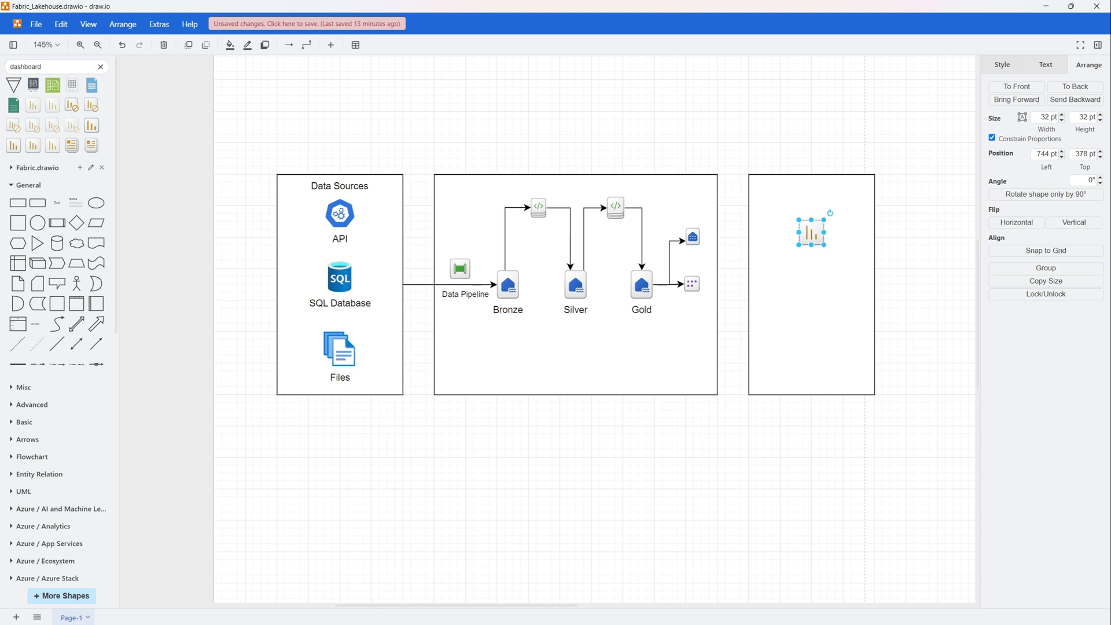
{"action": "key", "text": "Return"}
{"action": "left_click_drag", "start_coordinate": [33, 166], "coordinate": [810, 311]}
Step: Connect the warehouse to the report and the semantic model to the dashboard, aligning the latter two icons lower down
{"action": "left_click_drag", "start_coordinate": [708, 236], "coordinate": [816, 234]}
{"action": "left_click_drag", "start_coordinate": [811, 311], "coordinate": [811, 284]}
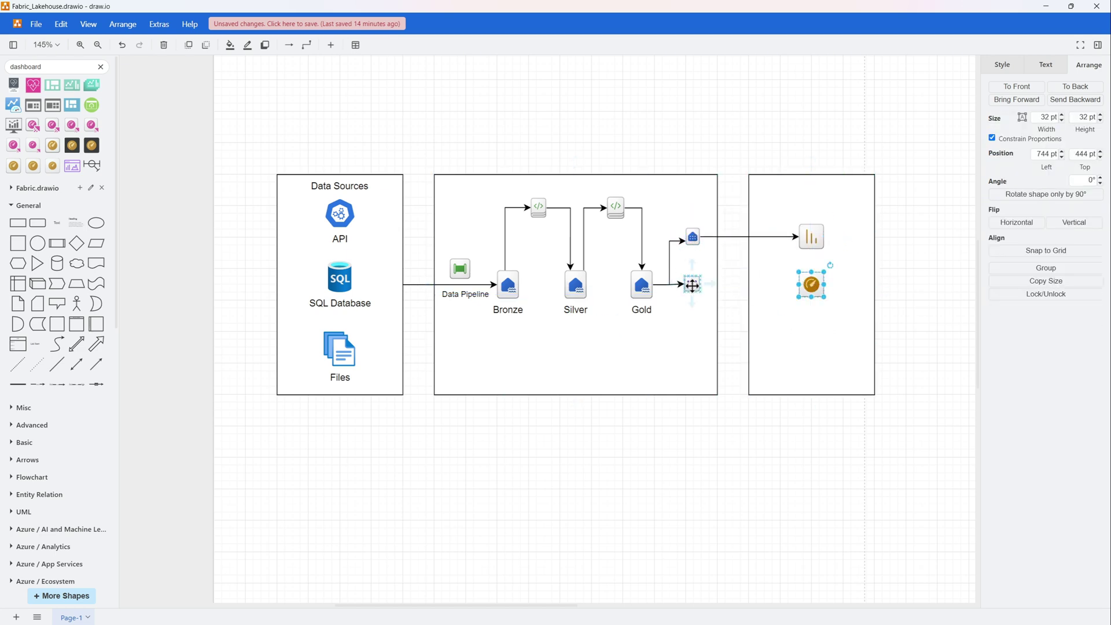
{"action": "left_click_drag", "start_coordinate": [692, 284], "coordinate": [693, 324]}
{"action": "left_click", "coordinate": [670, 302]}
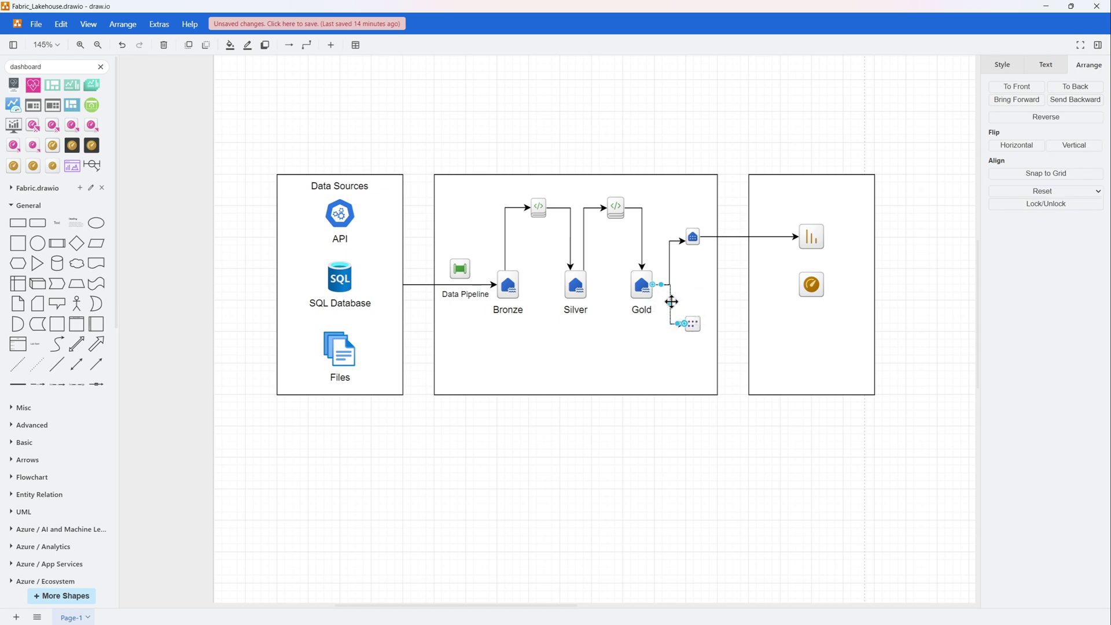
{"action": "left_click_drag", "start_coordinate": [811, 285], "coordinate": [811, 323]}
{"action": "left_click_drag", "start_coordinate": [707, 323], "coordinate": [810, 323]}
{"action": "left_click", "coordinate": [770, 478]}
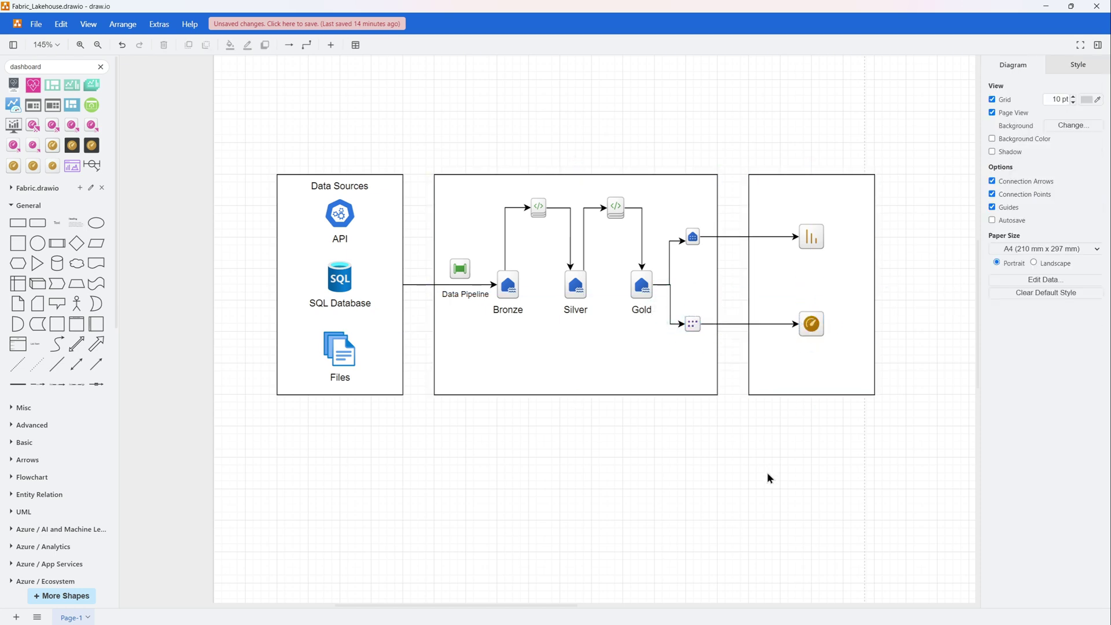
Step: Add a 360 by 40 pt rectangle below the lakehouse rectangle and place an Entra icon of 22.5 by 20 pt in it
{"action": "left_click_drag", "start_coordinate": [17, 223], "coordinate": [482, 444]}
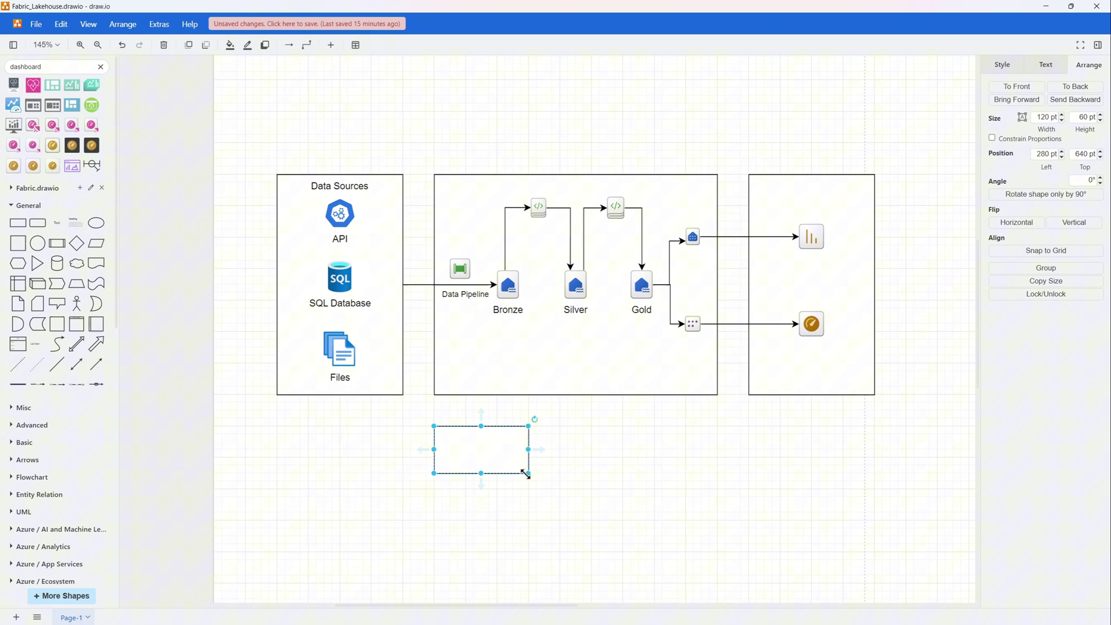
{"action": "left_click_drag", "start_coordinate": [528, 474], "coordinate": [718, 456]}
{"action": "double_click", "coordinate": [45, 67]}
{"action": "type", "text": "entra"}
{"action": "key", "text": "Return"}
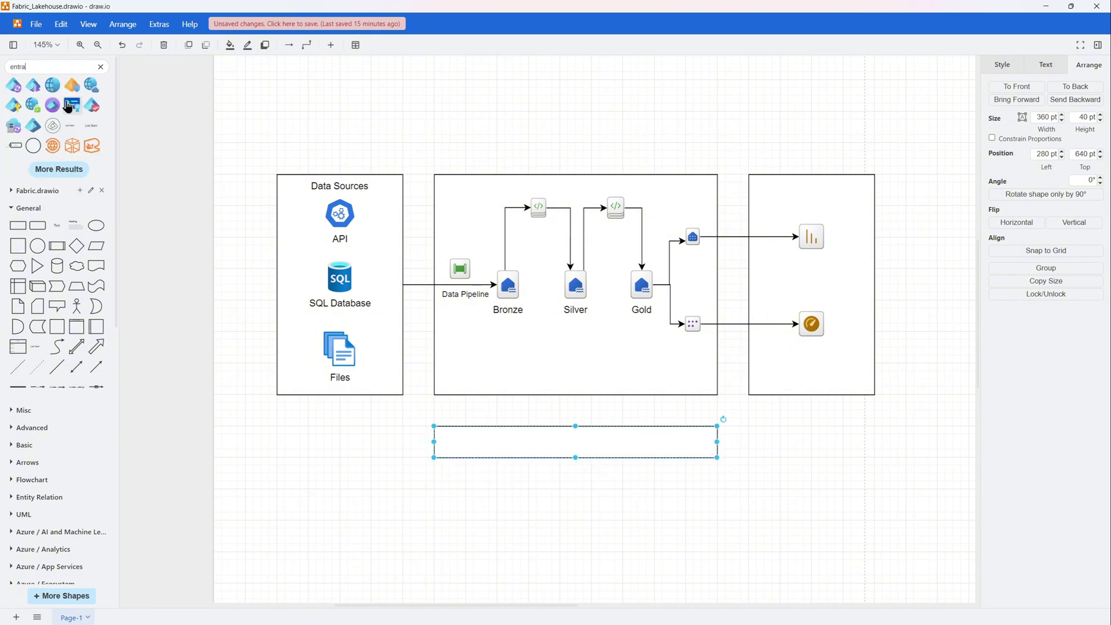
{"action": "left_click_drag", "start_coordinate": [13, 114], "coordinate": [538, 443]}
Step: Search the shapes for "monitor" and for "monitorhub" to find a monitoring icon
{"action": "double_click", "coordinate": [35, 67]}
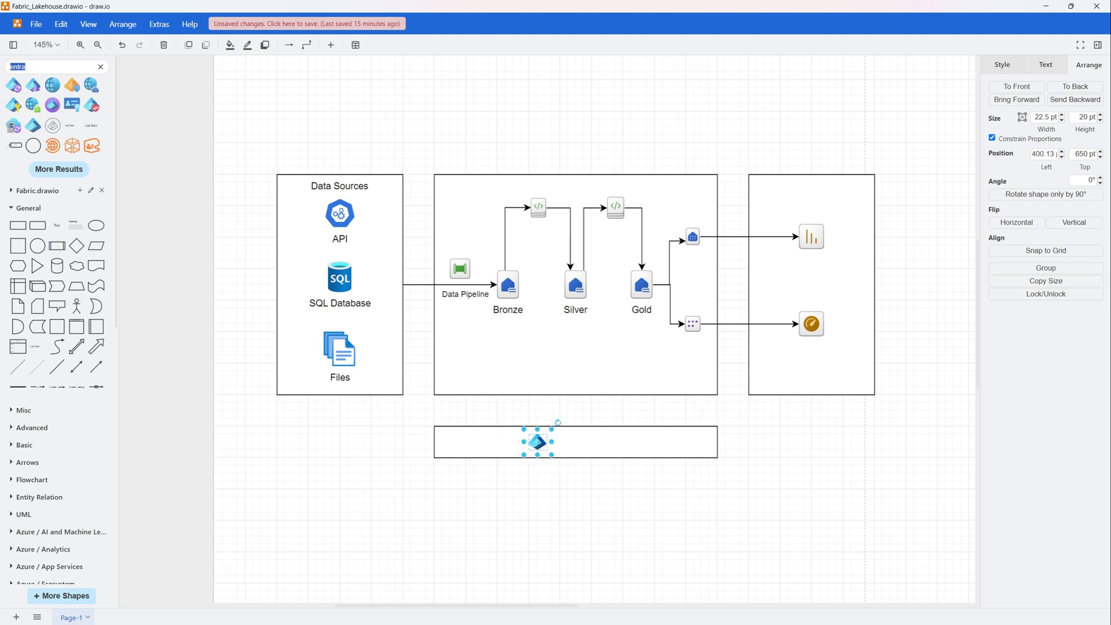
{"action": "type", "text": "monitor"}
{"action": "key", "text": "Return"}
{"action": "left_click", "coordinate": [59, 172]}
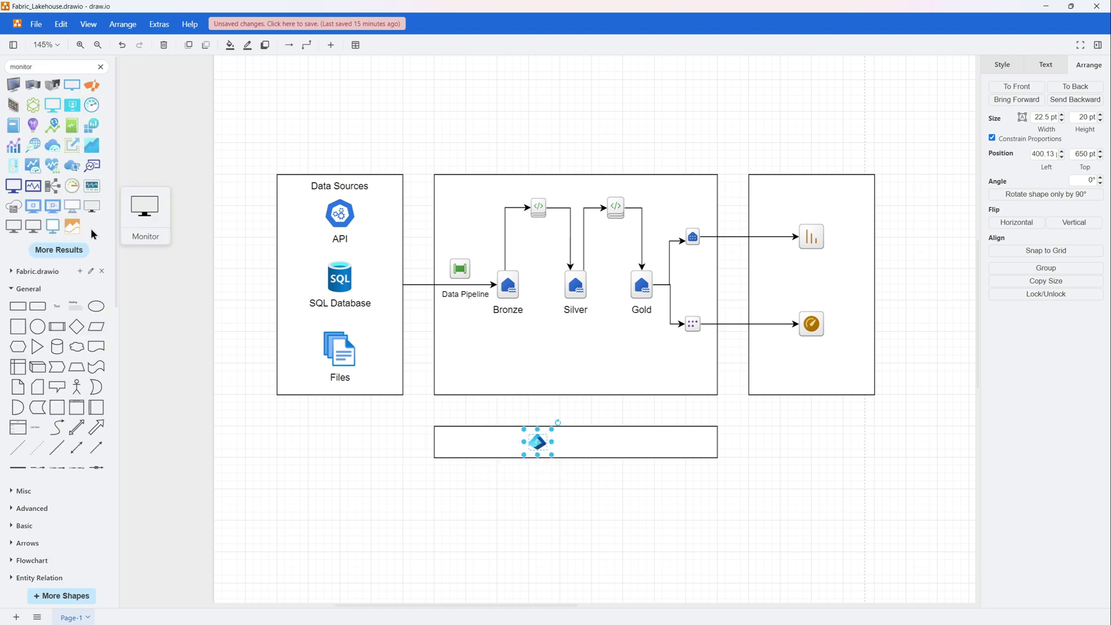
{"action": "type", "text": "hub"}
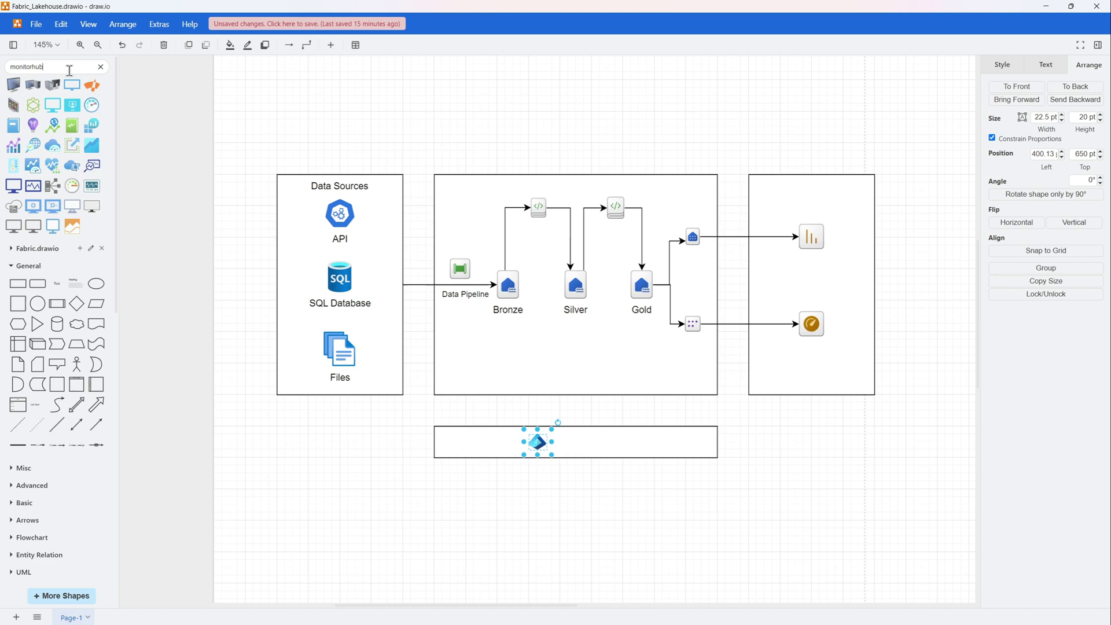
{"action": "key", "text": "Return"}
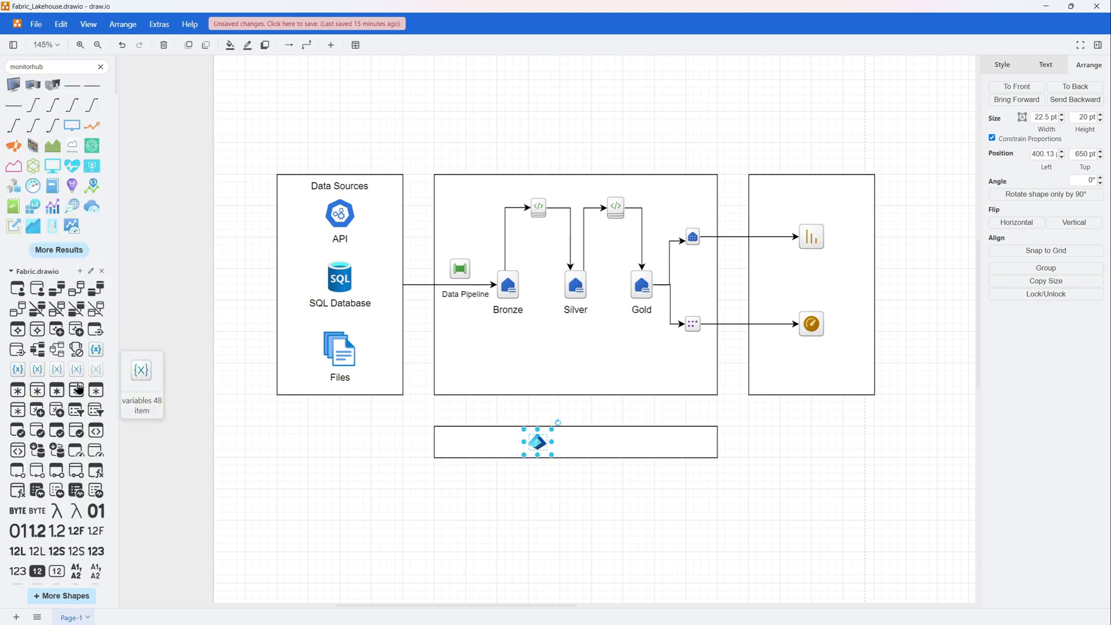
Step: Place a OneLake icon from the Fabric library in the lakehouse rectangle's lower-right corner and label it "Onelake"
{"action": "scroll", "coordinate": [84, 359], "scroll_direction": "down", "scroll_amount": 10}
{"action": "scroll", "coordinate": [83, 397], "scroll_direction": "down", "scroll_amount": 15}
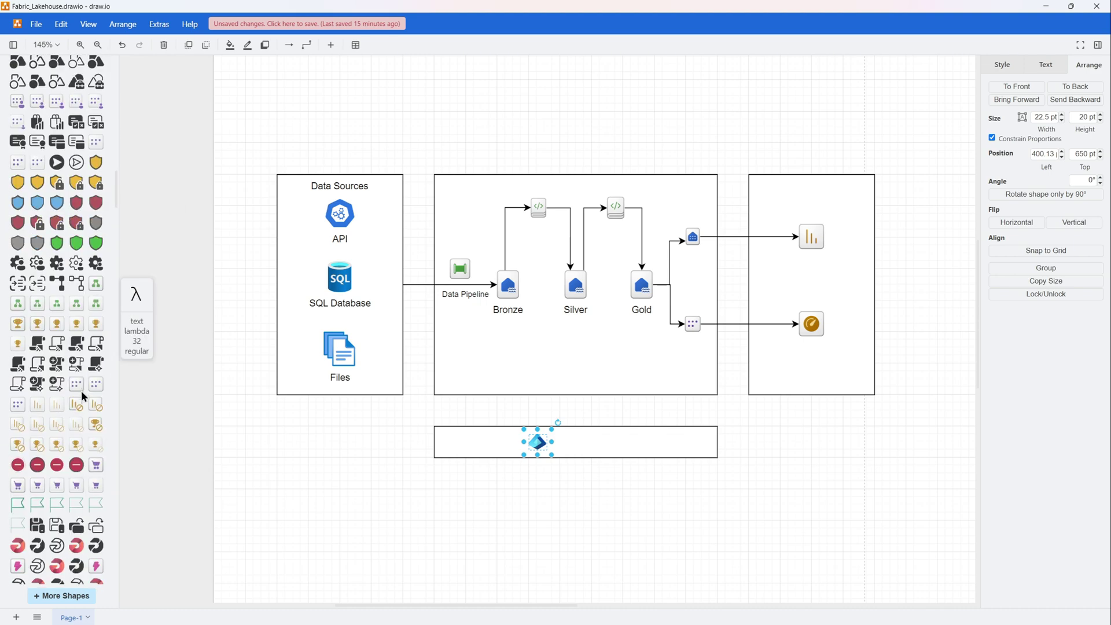
{"action": "scroll", "coordinate": [82, 398], "scroll_direction": "down", "scroll_amount": 3}
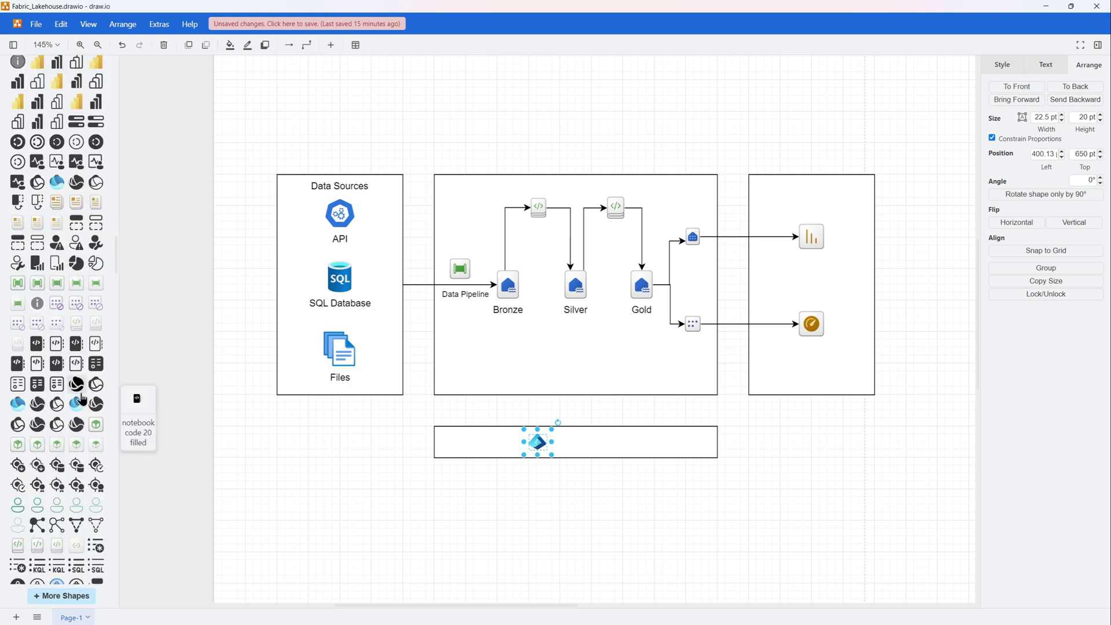
{"action": "left_click_drag", "start_coordinate": [82, 399], "coordinate": [695, 377]}
{"action": "left_click", "coordinate": [804, 458]}
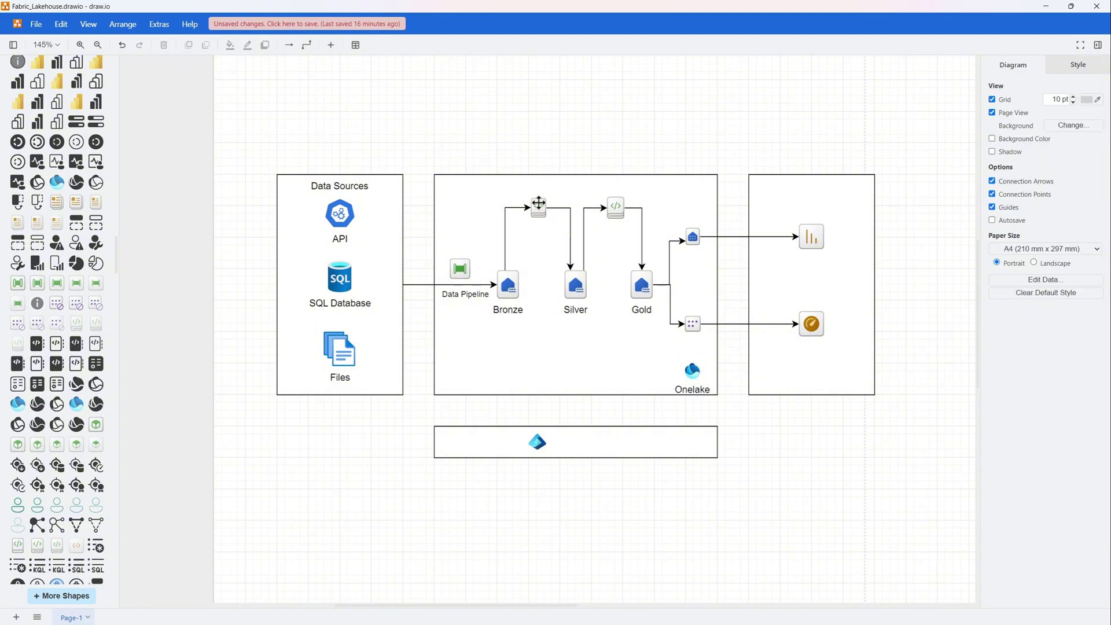
Step: Place a 28 by 28 pt Fabric icon from the Fabric library above the lakehouse rectangle's upper-left corner
{"action": "left_click", "coordinate": [625, 442]}
{"action": "scroll", "coordinate": [74, 466], "scroll_direction": "down", "scroll_amount": 5}
{"action": "scroll", "coordinate": [74, 466], "scroll_direction": "down", "scroll_amount": 6}
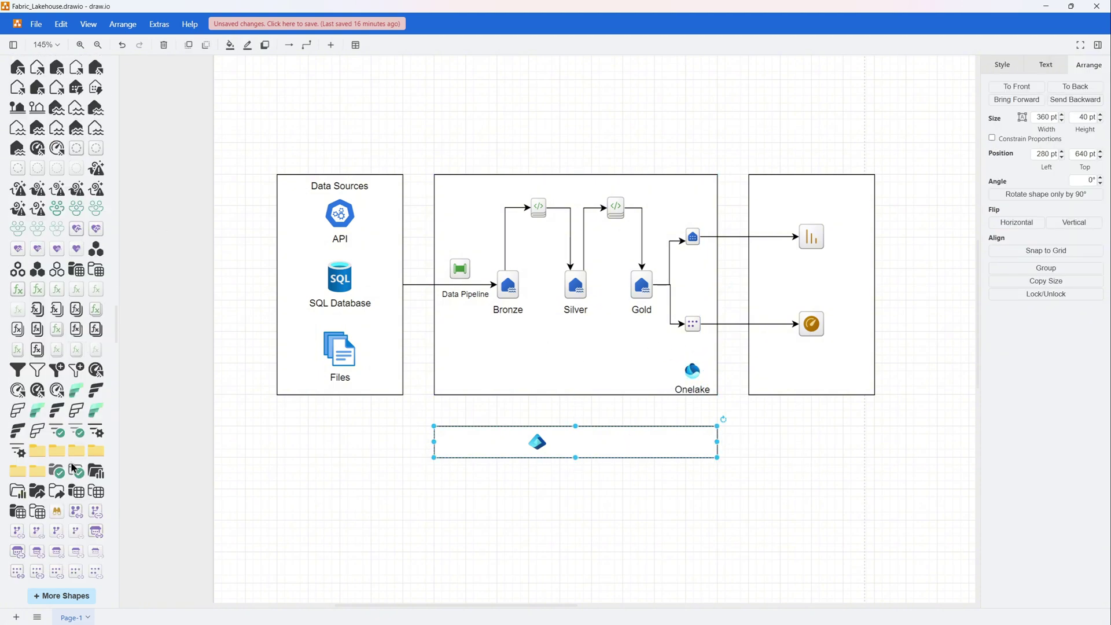
{"action": "left_click", "coordinate": [96, 411]}
{"action": "left_click_drag", "start_coordinate": [547, 329], "coordinate": [450, 137]}
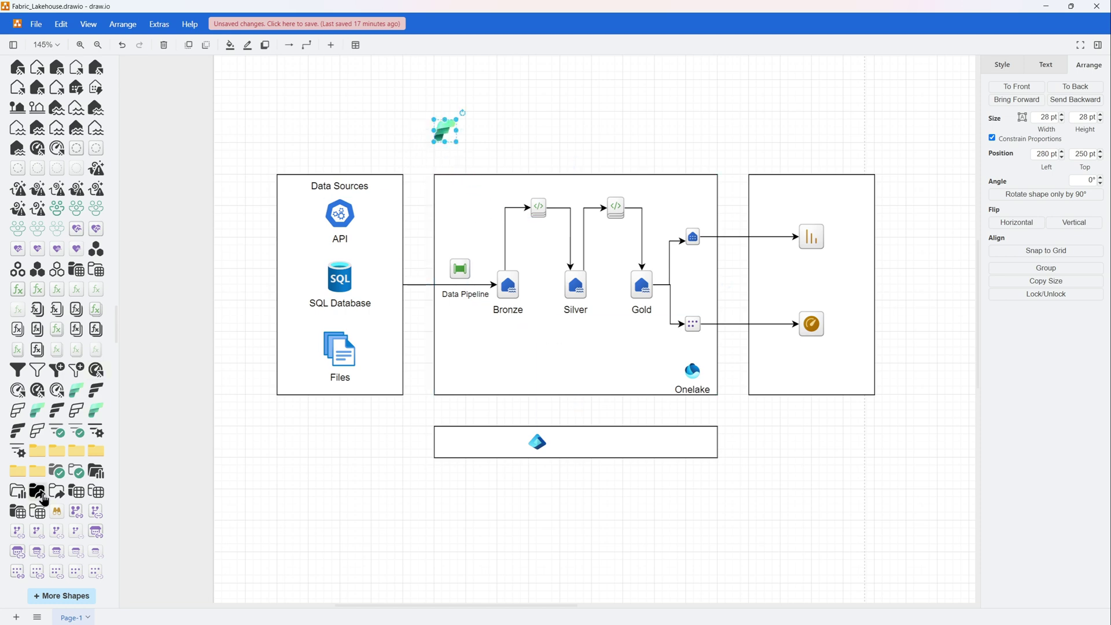
Step: Look through the Fabric library shapes for a monitoring icon
{"action": "scroll", "coordinate": [42, 498], "scroll_direction": "down", "scroll_amount": 15}
{"action": "scroll", "coordinate": [44, 506], "scroll_direction": "down", "scroll_amount": 20}
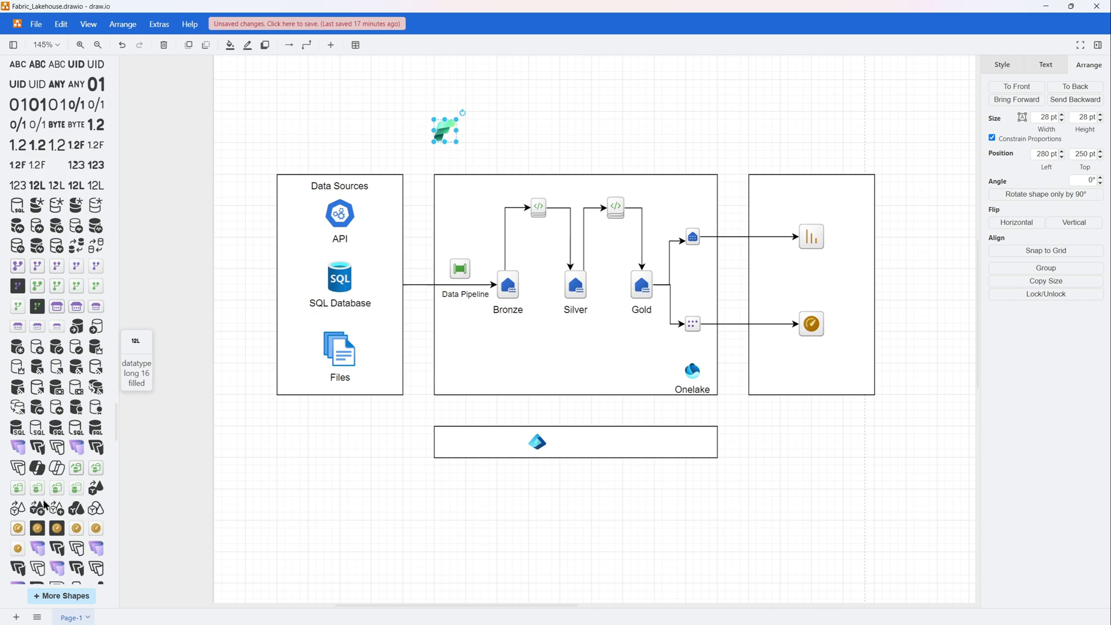
{"action": "scroll", "coordinate": [51, 443], "scroll_direction": "up", "scroll_amount": 15}
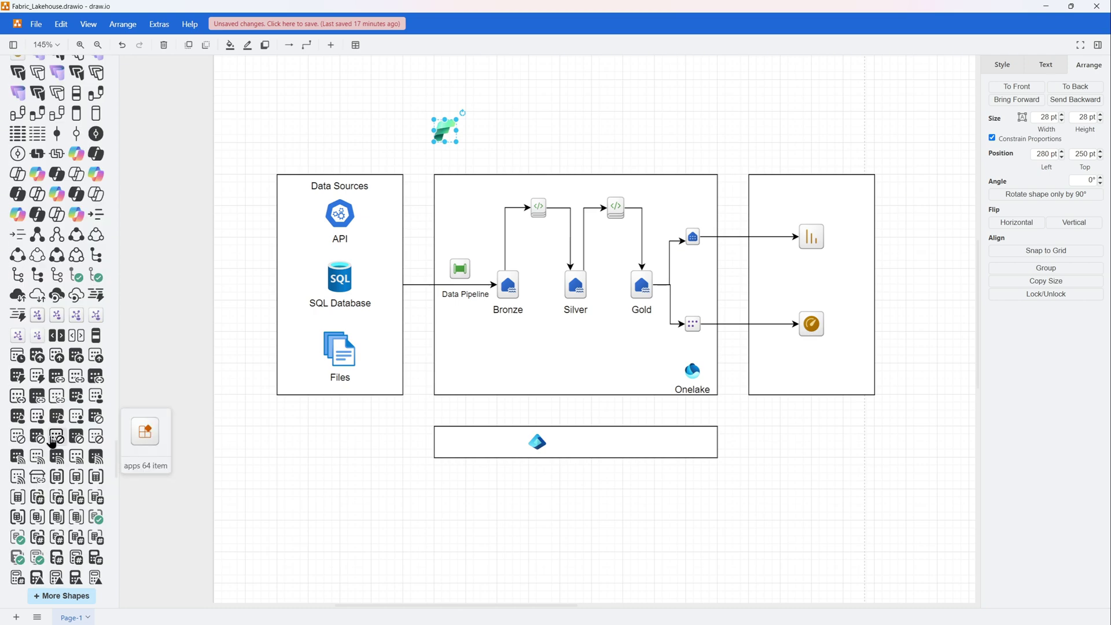
{"action": "scroll", "coordinate": [70, 463], "scroll_direction": "up", "scroll_amount": 10}
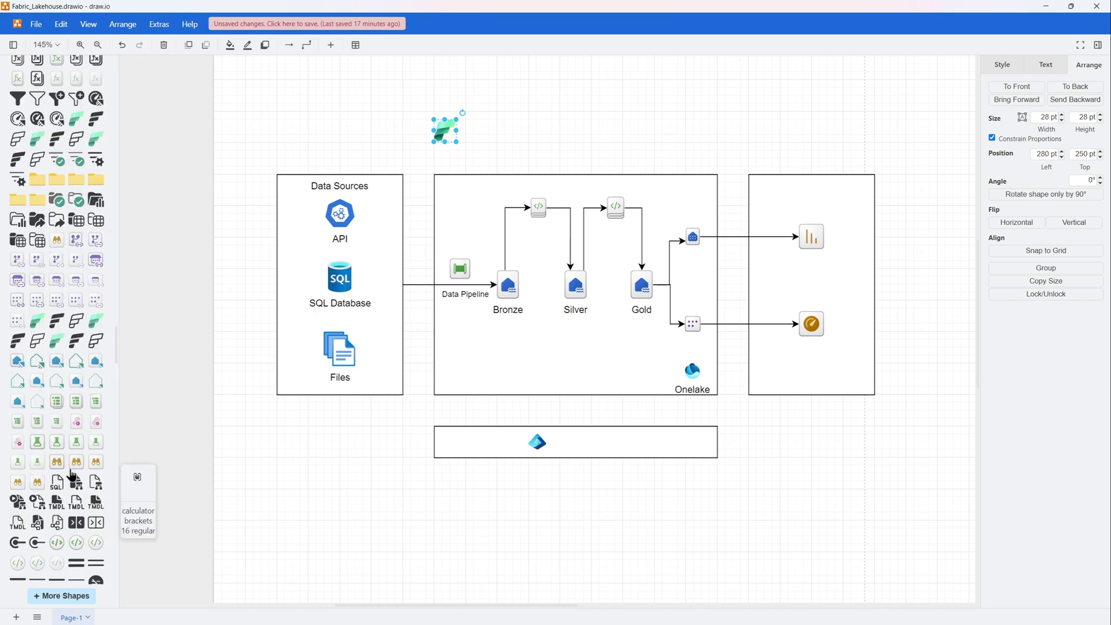
{"action": "scroll", "coordinate": [65, 443], "scroll_direction": "up", "scroll_amount": 8}
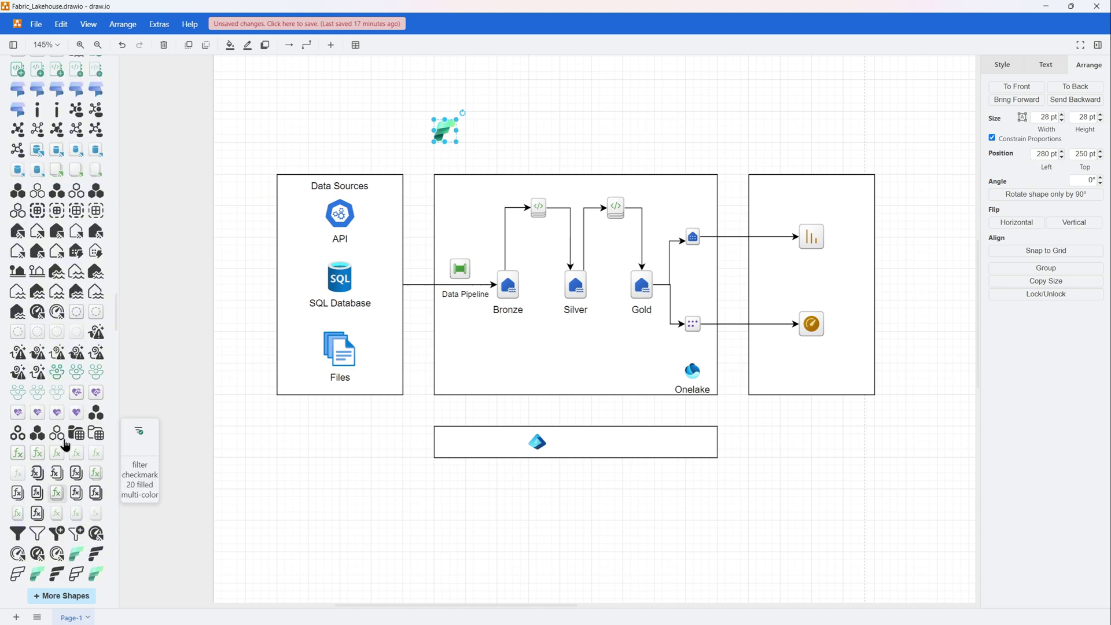
{"action": "scroll", "coordinate": [64, 458], "scroll_direction": "up", "scroll_amount": 10}
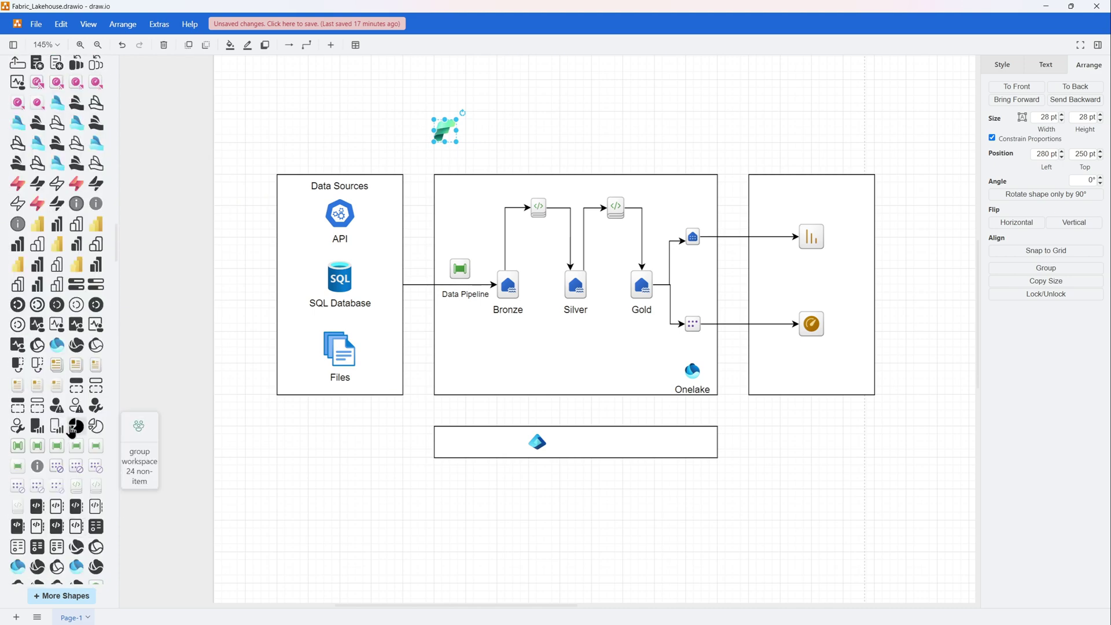
{"action": "scroll", "coordinate": [51, 490], "scroll_direction": "up", "scroll_amount": 15}
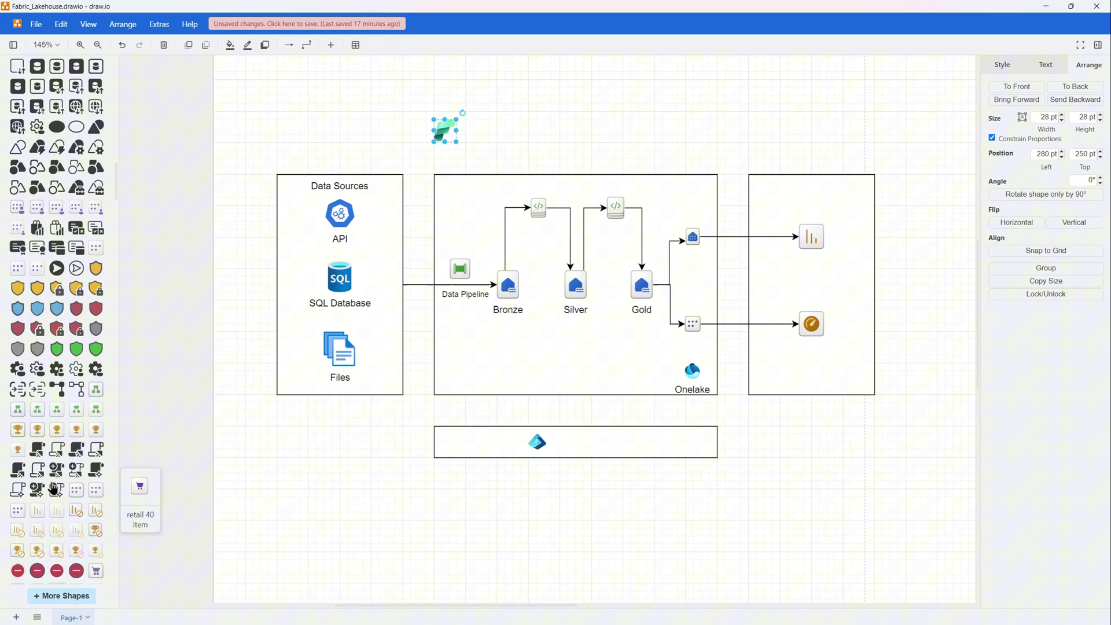
Step: Place a gauge monitoring icon beside the Entra icon in the lower bar rectangle and enlarge the Entra icon slightly
{"action": "left_click_drag", "start_coordinate": [36, 186], "coordinate": [551, 442]}
{"action": "left_click", "coordinate": [539, 442]}
{"action": "left_click", "coordinate": [1102, 115]}
{"action": "left_click", "coordinate": [1102, 115]}
{"action": "left_click", "coordinate": [1101, 115]}
{"action": "left_click", "coordinate": [542, 492]}
{"action": "left_click", "coordinate": [560, 513]}
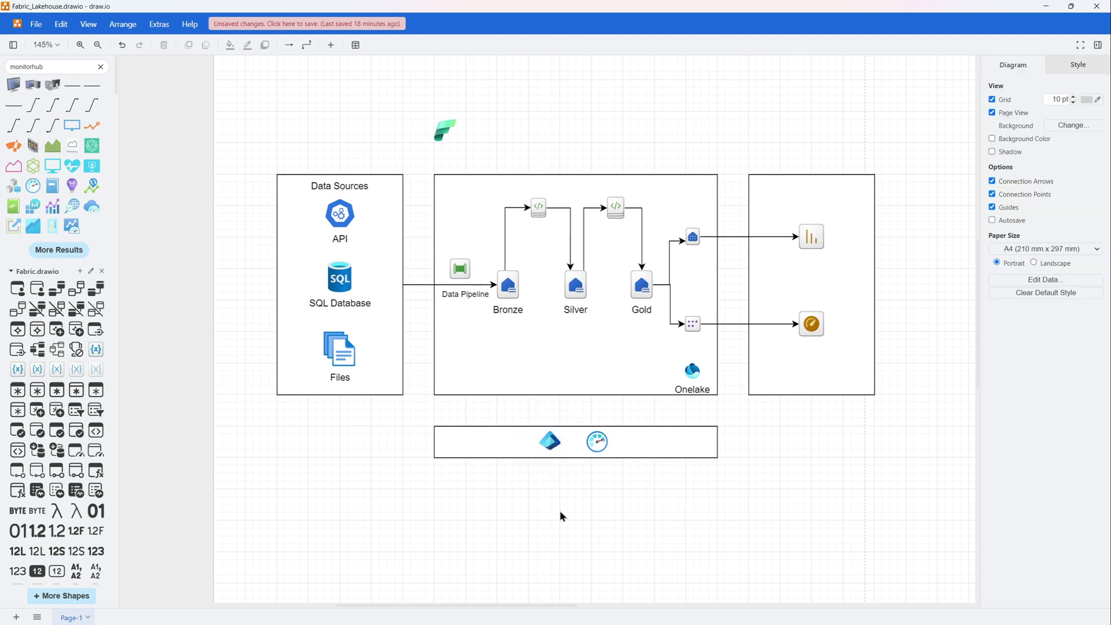
Step: Add a rectangle enclosing the Fabric icon, the lakehouse, the reporting box and the lower bar, and send it to the back
{"action": "left_click", "coordinate": [100, 67]}
{"action": "left_click", "coordinate": [14, 88]}
{"action": "left_click", "coordinate": [18, 122]}
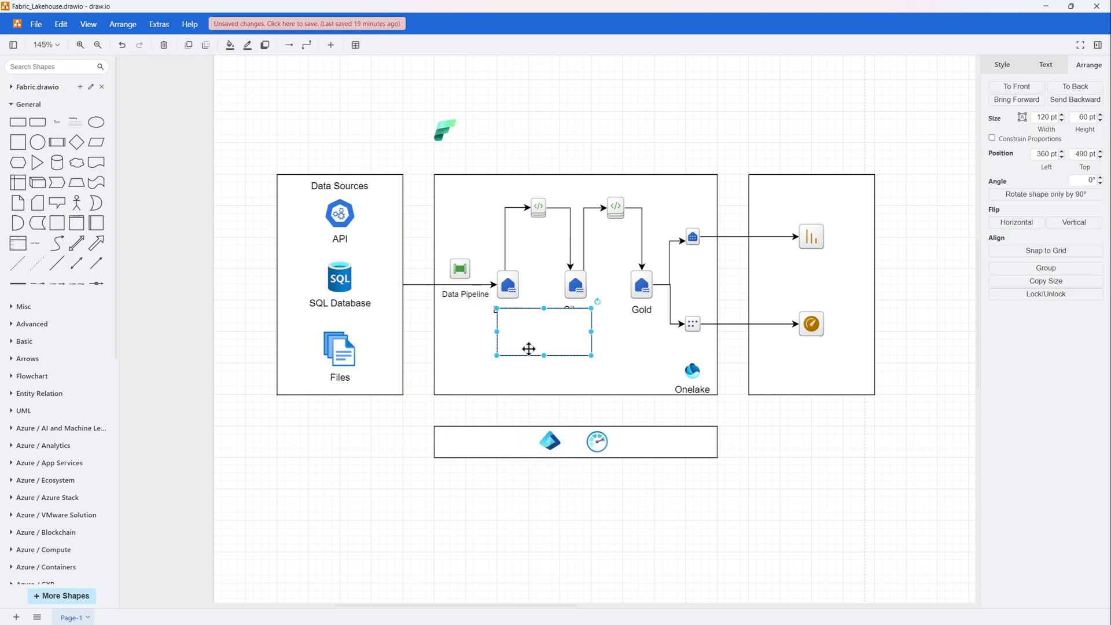
{"action": "left_click_drag", "start_coordinate": [528, 349], "coordinate": [461, 154]}
{"action": "left_click_drag", "start_coordinate": [527, 162], "coordinate": [902, 473]}
{"action": "right_click", "coordinate": [788, 316]}
{"action": "left_click", "coordinate": [839, 454]}
Step: Apply the light green style to the large enclosing rectangle
{"action": "left_click", "coordinate": [1010, 66]}
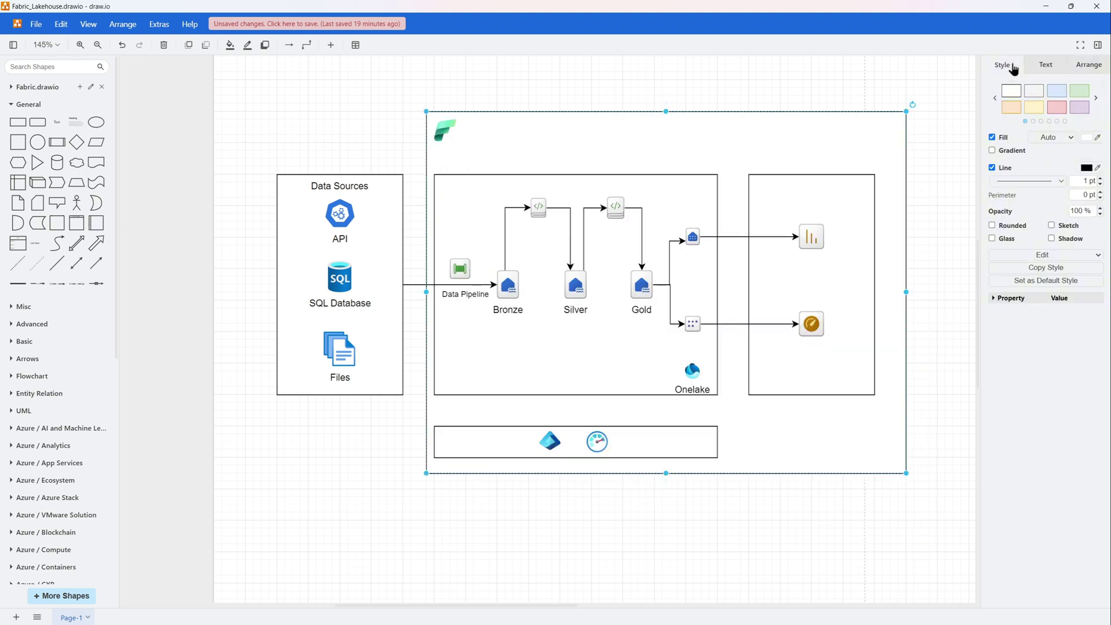
{"action": "left_click", "coordinate": [1078, 92]}
{"action": "left_click", "coordinate": [529, 565]}
Step: Label the report icon "Report" and the dashboard icon "Dashboard"
{"action": "left_click", "coordinate": [815, 238]}
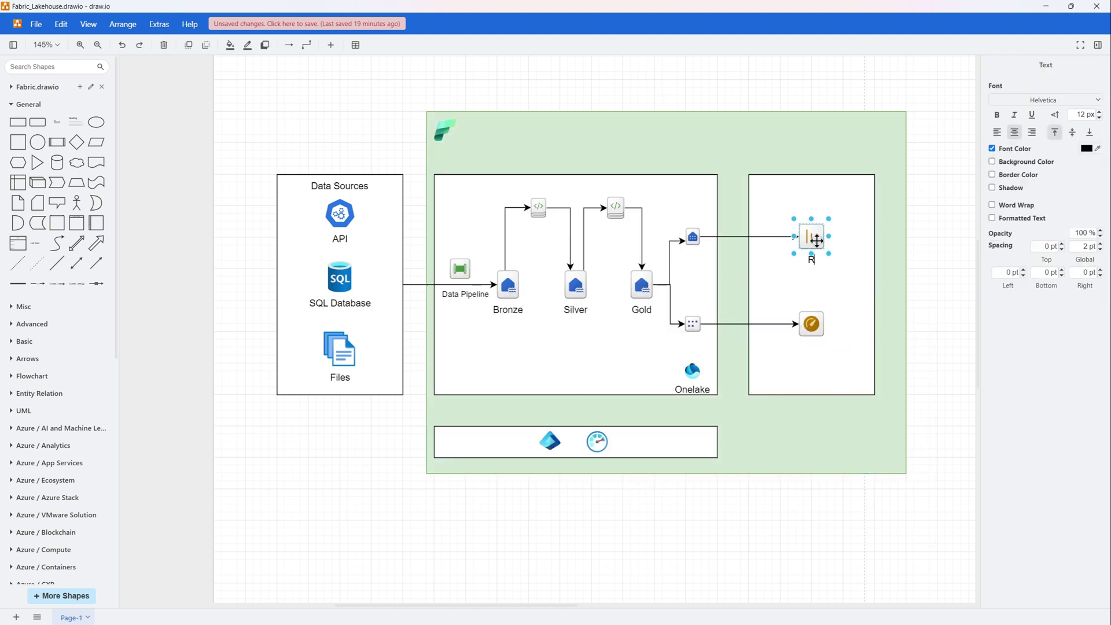
{"action": "double_click", "coordinate": [813, 325]}
{"action": "type", "text": "Dashboard"}
{"action": "left_click", "coordinate": [796, 571]}
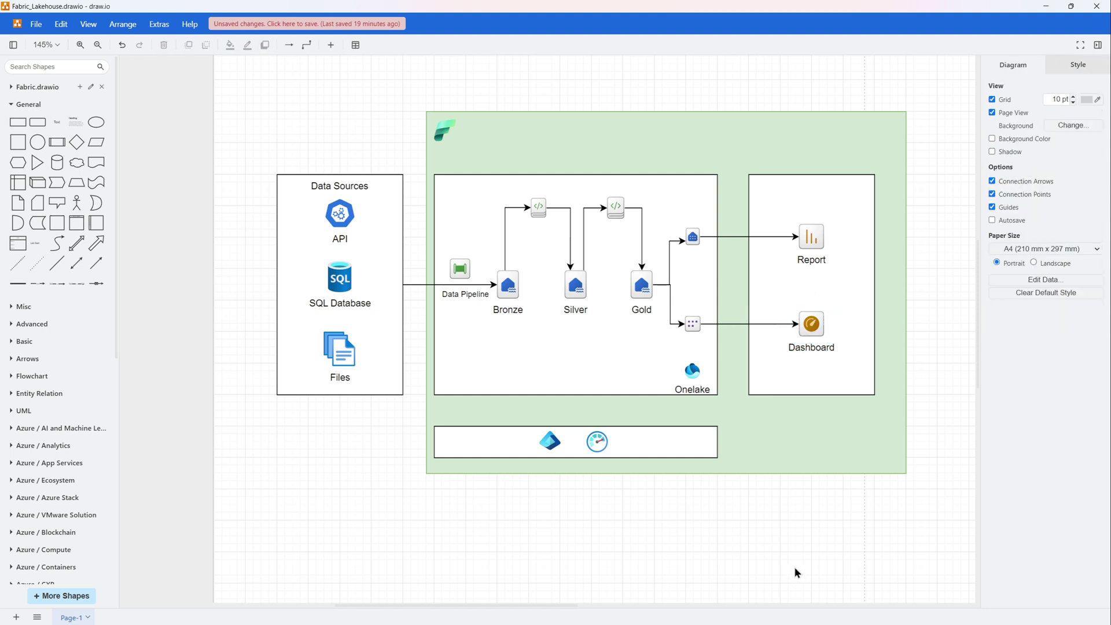
Step: Label the warehouse icon after the Gold lakehouse "SQL Endpoint"
{"action": "left_click", "coordinate": [693, 238]}
{"action": "type", "text": "SQL Endpoint"}
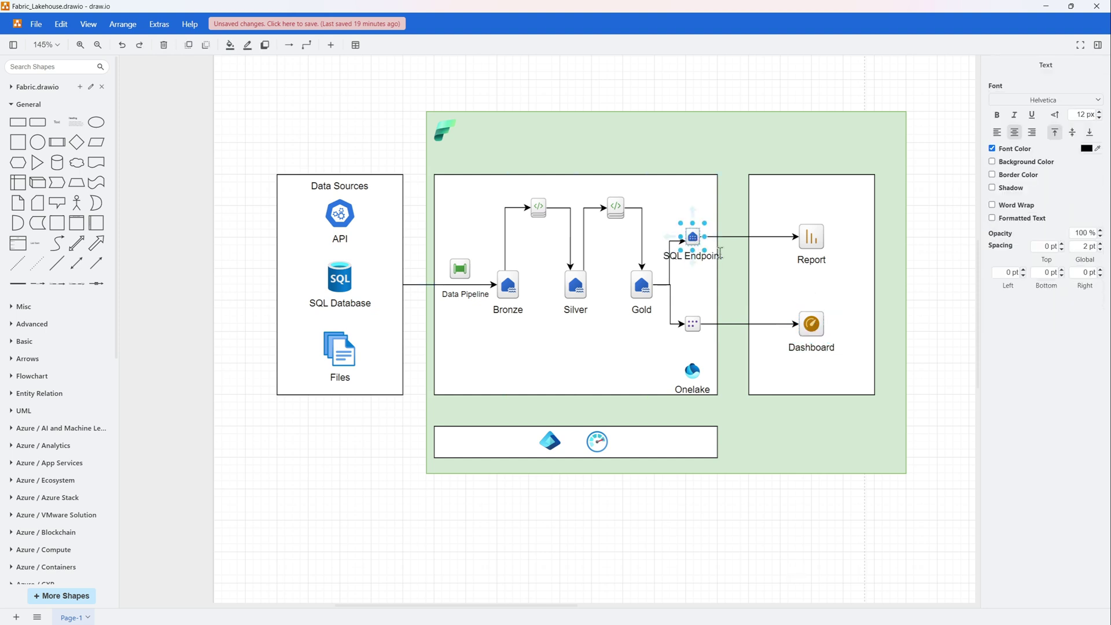
{"action": "key", "text": "ctrl+a"}
{"action": "double_click", "coordinate": [1099, 117]}
{"action": "type", "text": "SQL"}
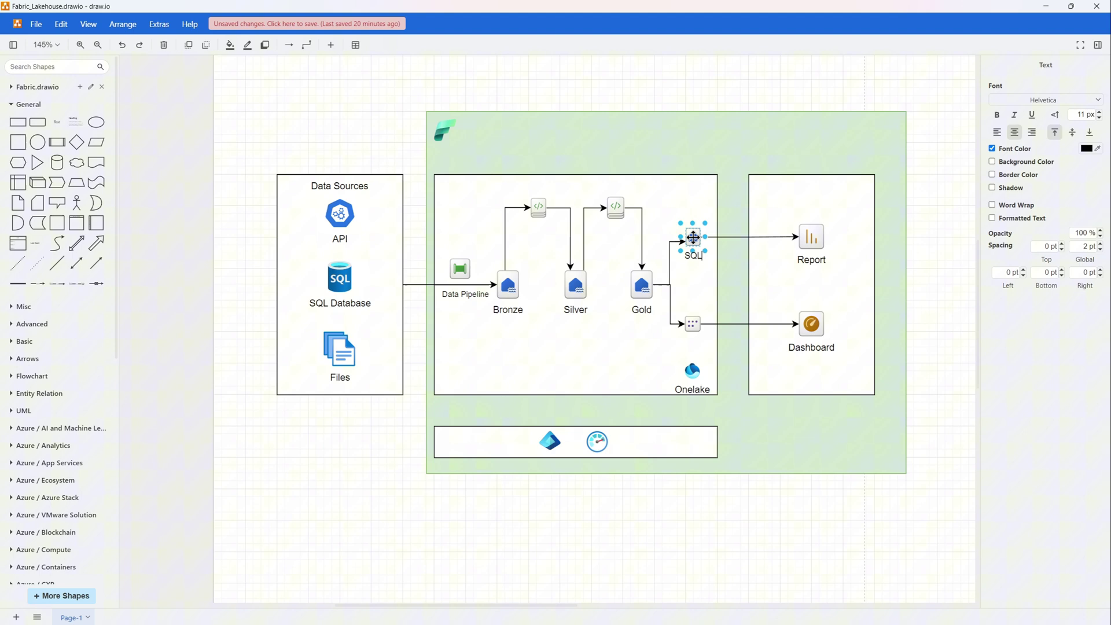
{"action": "type", "text": " Endpoint"}
Step: Set the "SQL Endpoint" label's font size to 7 px
{"action": "left_click", "coordinate": [1099, 117]}
{"action": "double_click", "coordinate": [696, 242]}
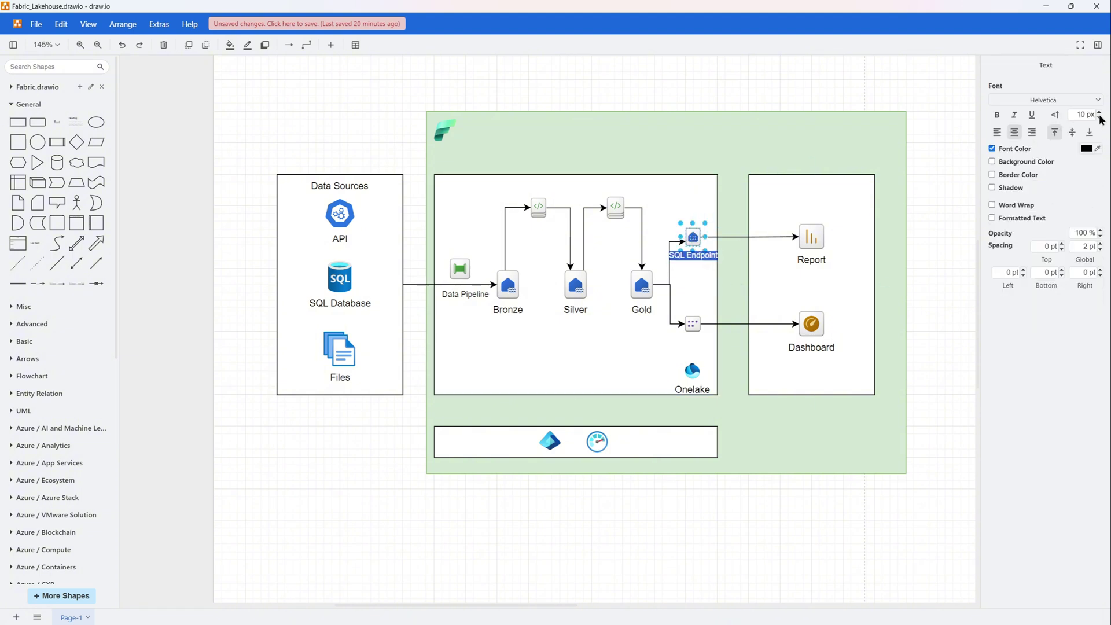
{"action": "left_click", "coordinate": [1099, 116]}
{"action": "left_click", "coordinate": [1045, 65]}
{"action": "left_click", "coordinate": [1099, 118]}
{"action": "left_click", "coordinate": [1099, 117]}
{"action": "left_click", "coordinate": [1100, 117]}
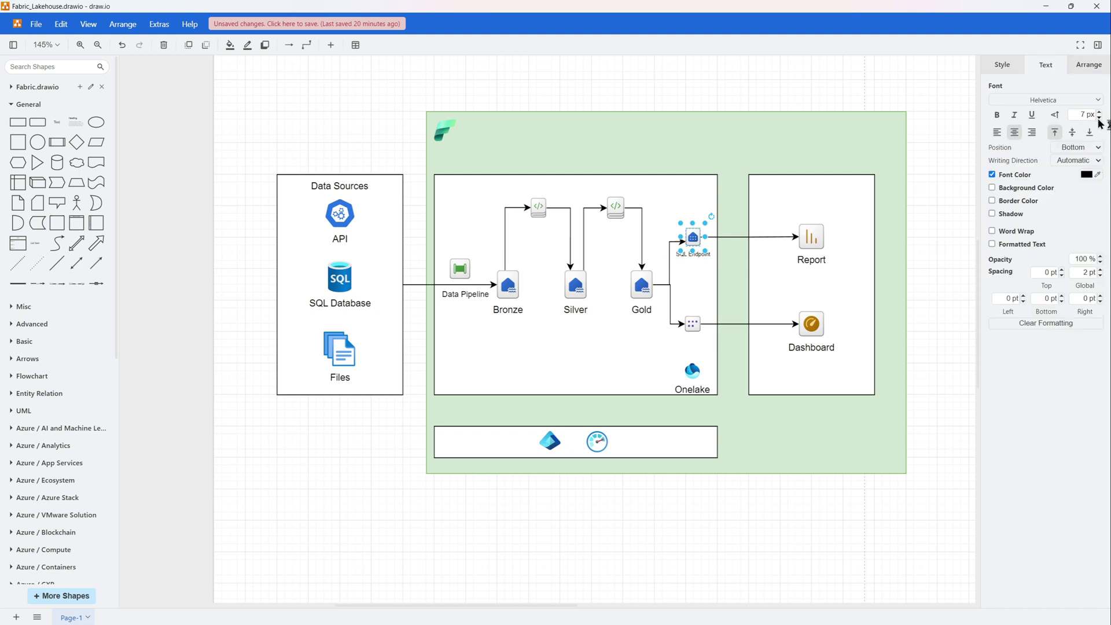
{"action": "left_click", "coordinate": [1099, 117]}
Step: Label the semantic model icon "Semantic Model" with an 8 px font size
{"action": "left_click", "coordinate": [691, 324]}
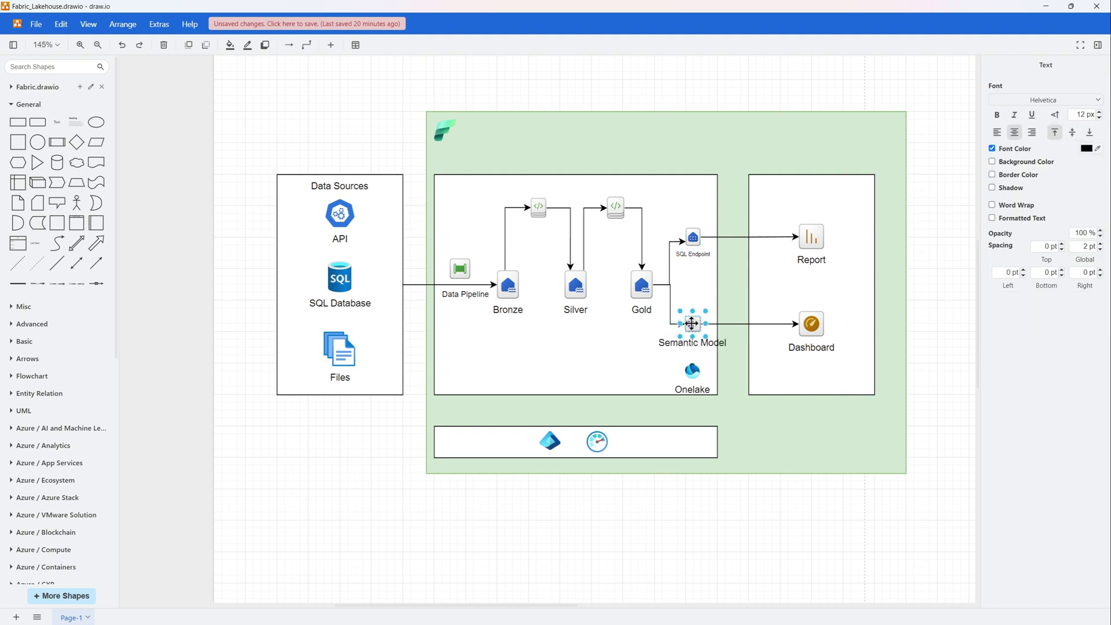
{"action": "left_click", "coordinate": [1099, 118]}
{"action": "left_click", "coordinate": [1099, 118]}
{"action": "left_click", "coordinate": [1100, 118]}
{"action": "left_click", "coordinate": [1099, 118]}
{"action": "left_click", "coordinate": [1100, 118]}
{"action": "left_click", "coordinate": [1099, 118]}
{"action": "double_click", "coordinate": [694, 323]}
{"action": "left_click", "coordinate": [1100, 112]}
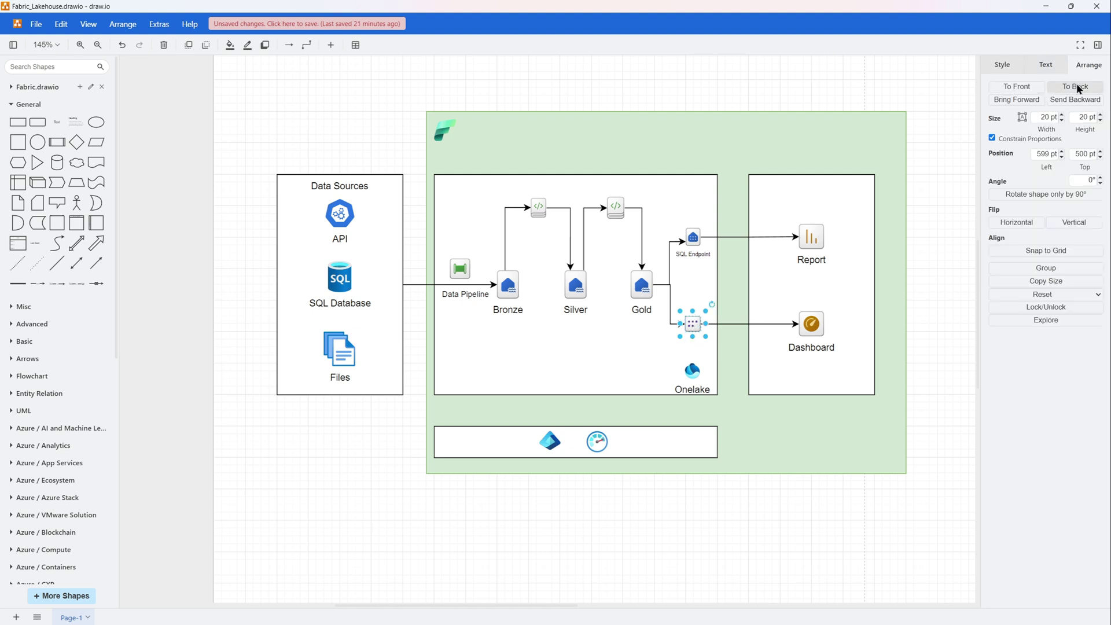
{"action": "double_click", "coordinate": [701, 323]}
{"action": "type", "text": "Semantic Model"}
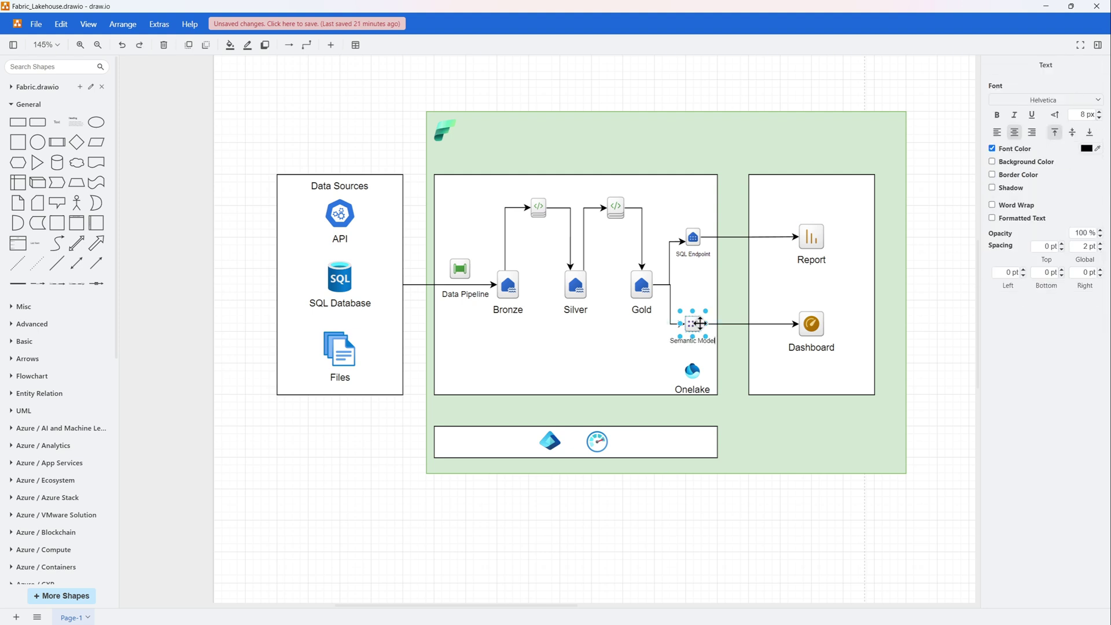
{"action": "left_click", "coordinate": [713, 333]}
Step: Label both notebook icons between the Bronze, Silver and Gold layers "Notebook"
{"action": "double_click", "coordinate": [539, 213]}
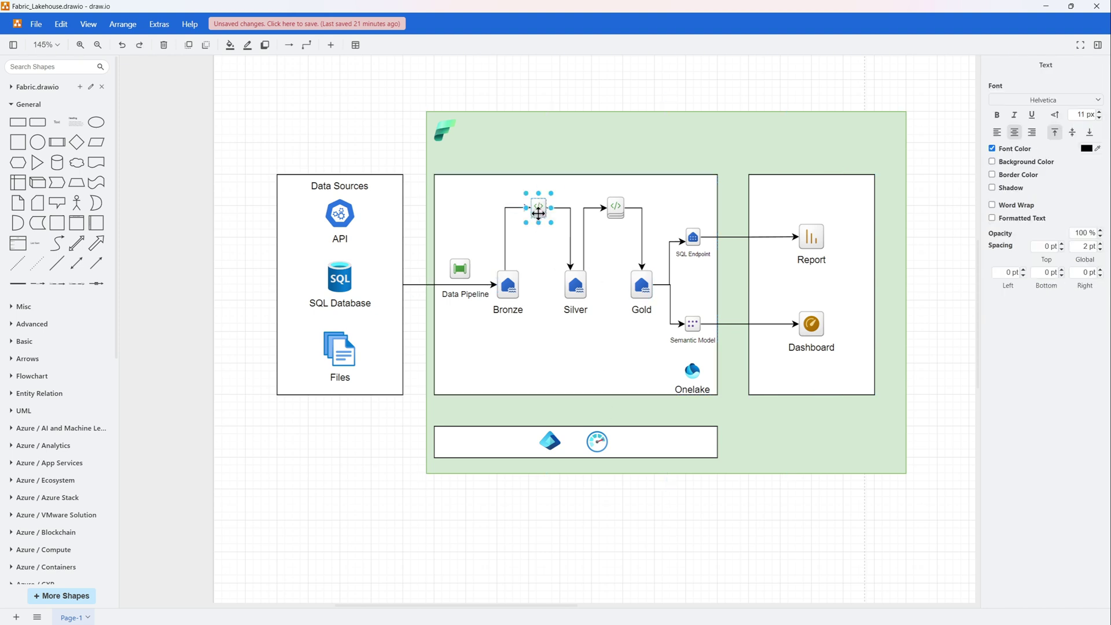
{"action": "type", "text": "Notebook"}
{"action": "double_click", "coordinate": [615, 208]}
{"action": "type", "text": "Notebook"}
{"action": "left_click", "coordinate": [582, 347]}
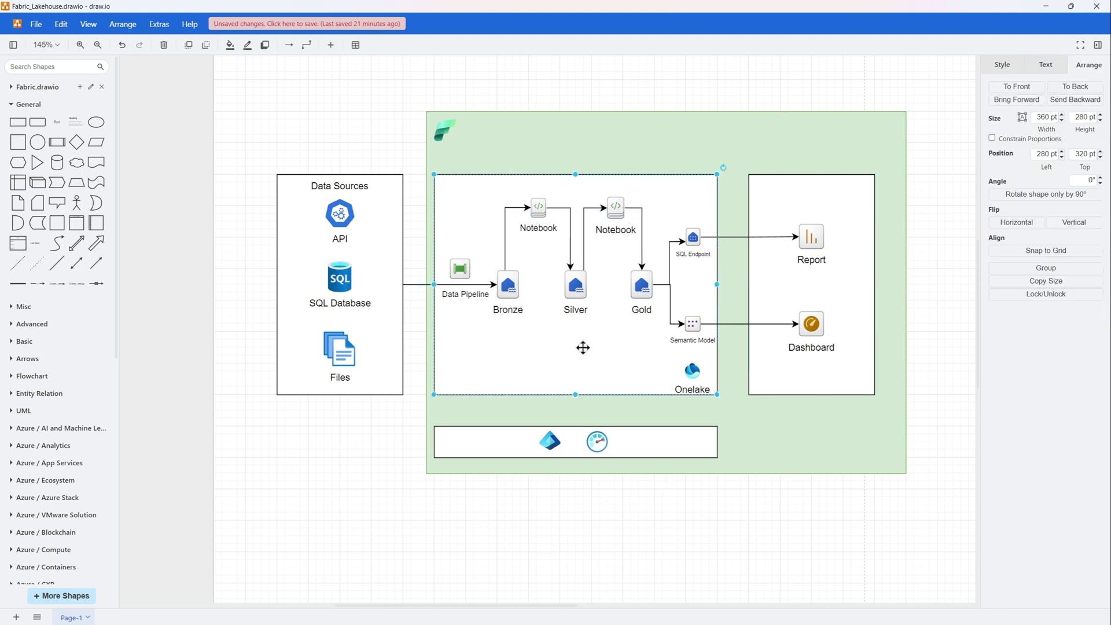
Step: Widen the lower bar rectangle to 560 pt and spread the Entra and gauge icons around its middle
{"action": "left_click", "coordinate": [704, 444]}
{"action": "left_click_drag", "start_coordinate": [717, 442], "coordinate": [874, 427]}
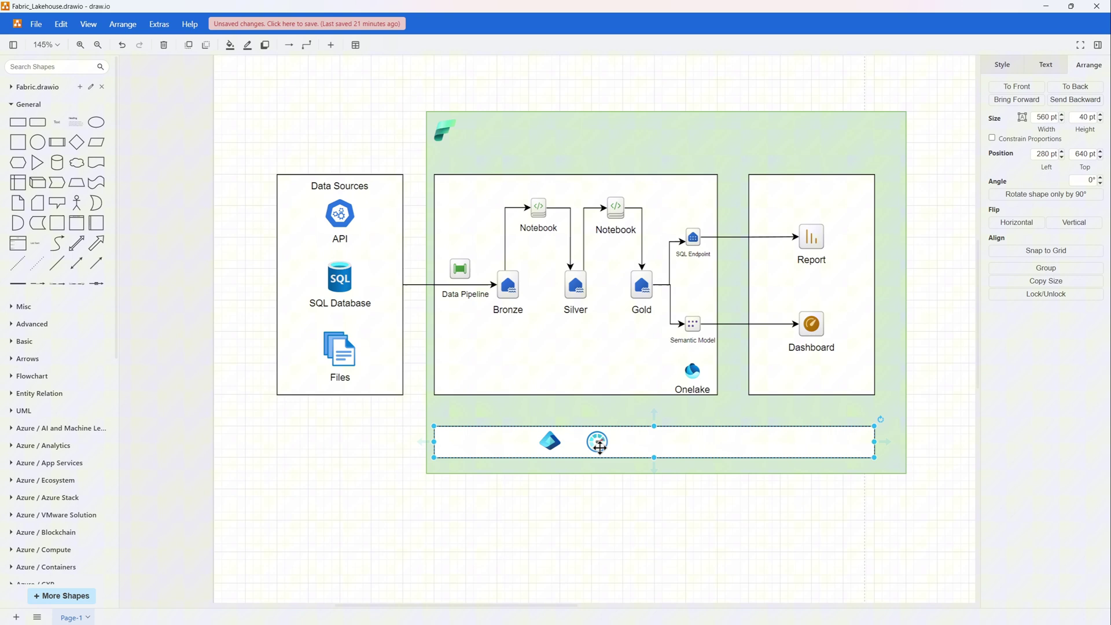
{"action": "left_click_drag", "start_coordinate": [596, 442], "coordinate": [712, 440]}
{"action": "left_click_drag", "start_coordinate": [550, 441], "coordinate": [620, 441]}
Step: Label the gauge icon in the lower bar "MonitorHub" and reduce the label's font size
{"action": "double_click", "coordinate": [712, 438]}
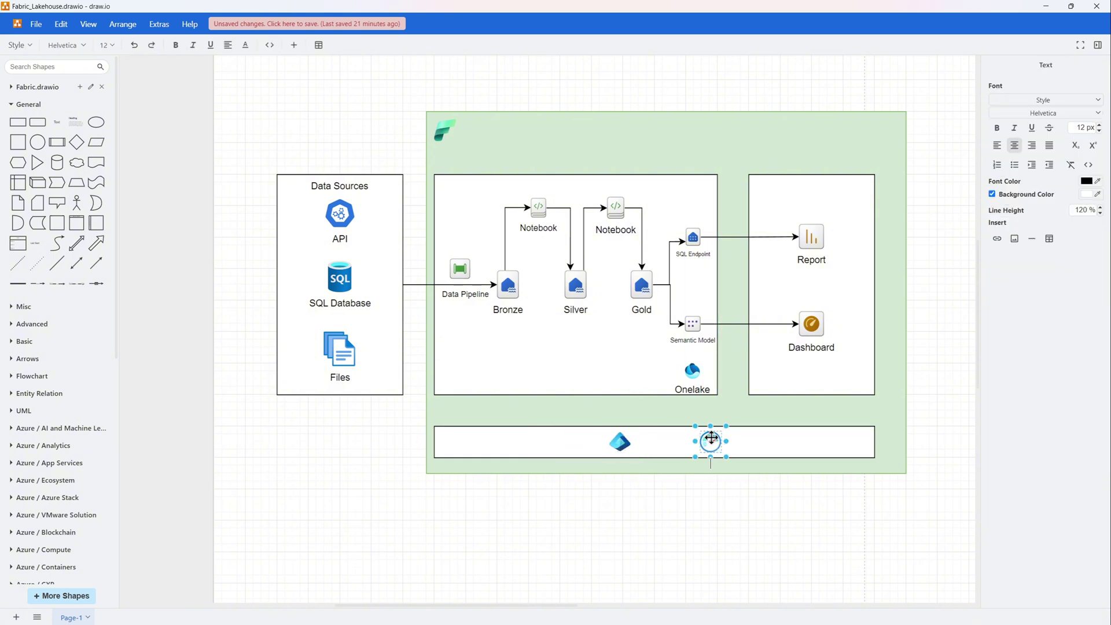
{"action": "type", "text": "MonitorHub"}
{"action": "key", "text": "ctrl+a"}
{"action": "left_click", "coordinate": [1099, 132]}
{"action": "left_click", "coordinate": [1099, 131]}
{"action": "left_click", "coordinate": [1098, 132]}
{"action": "left_click", "coordinate": [1099, 132]}
{"action": "left_click", "coordinate": [901, 534]}
Step: Shrink the MonitorHub icon slightly with its proportions constrained
{"action": "left_click", "coordinate": [1101, 120]}
{"action": "left_click", "coordinate": [1101, 120]}
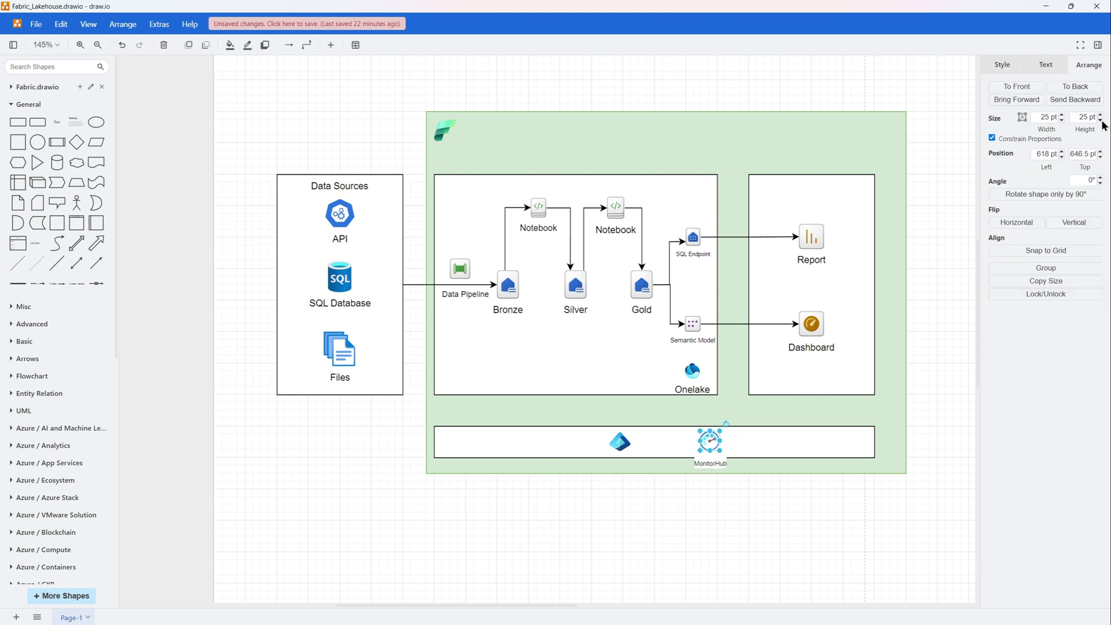
{"action": "left_click", "coordinate": [1102, 120]}
{"action": "left_click", "coordinate": [932, 431]}
Step: Enlarge the lower bar rectangle to enclose the MonitorHub label and extend the green background rectangle downward to match
{"action": "left_click", "coordinate": [839, 444]}
{"action": "left_click_drag", "start_coordinate": [875, 457], "coordinate": [882, 472]}
{"action": "left_click", "coordinate": [709, 444]}
{"action": "left_click", "coordinate": [926, 445]}
{"action": "left_click", "coordinate": [890, 443]}
{"action": "left_click_drag", "start_coordinate": [666, 473], "coordinate": [666, 490]}
{"action": "left_click", "coordinate": [664, 538]}
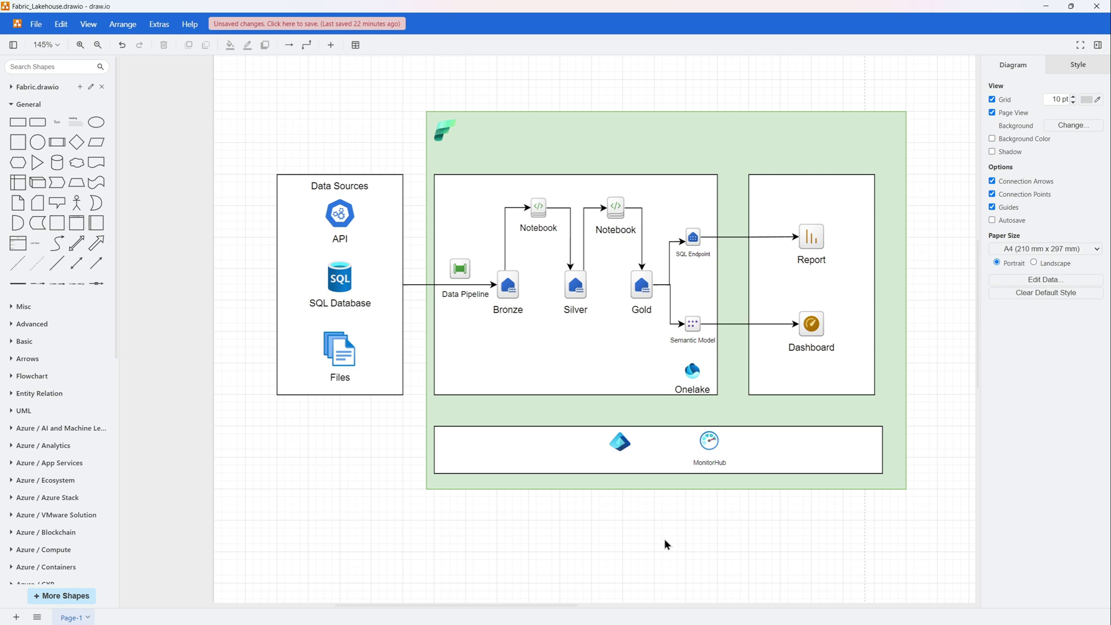
Step: Label the Entra icon in the lower bar "Entra ID" and reduce the label's font size
{"action": "left_click", "coordinate": [626, 442]}
{"action": "type", "text": "Entra ID"}
{"action": "double_click", "coordinate": [622, 443]}
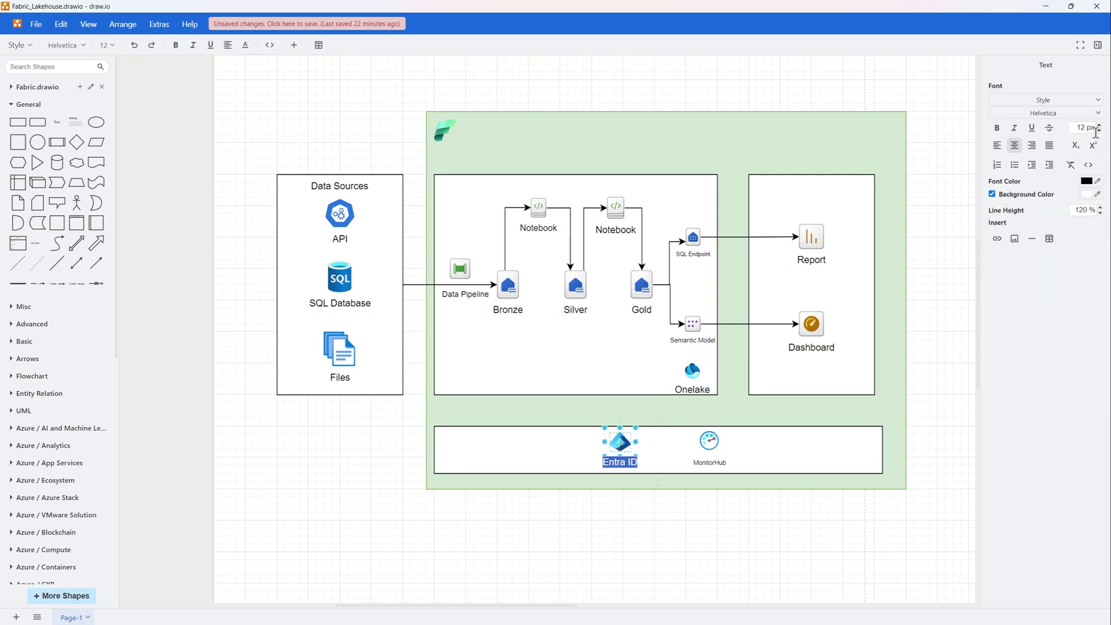
{"action": "left_click", "coordinate": [1099, 131]}
{"action": "left_click", "coordinate": [1099, 131]}
{"action": "left_click", "coordinate": [1099, 131]}
{"action": "left_click", "coordinate": [1099, 130]}
{"action": "left_click", "coordinate": [682, 527]}
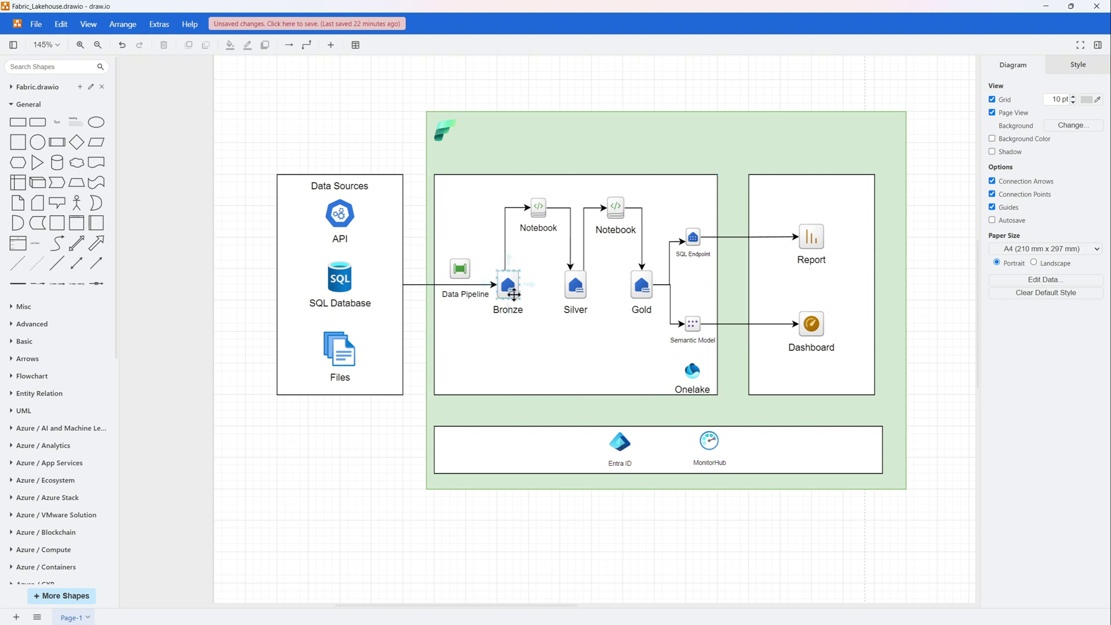
Step: Turn on flow animation for the connectors running from Data Sources through Bronze, the notebooks and Silver to Gold
{"action": "left_click", "coordinate": [418, 284]}
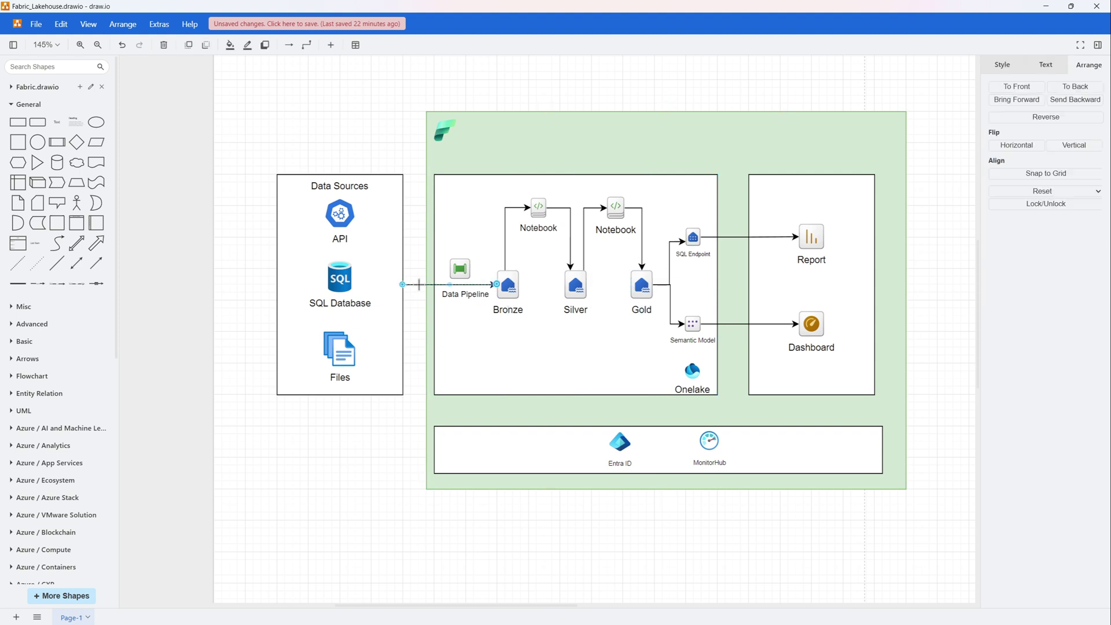
{"action": "left_click", "coordinate": [1045, 65]}
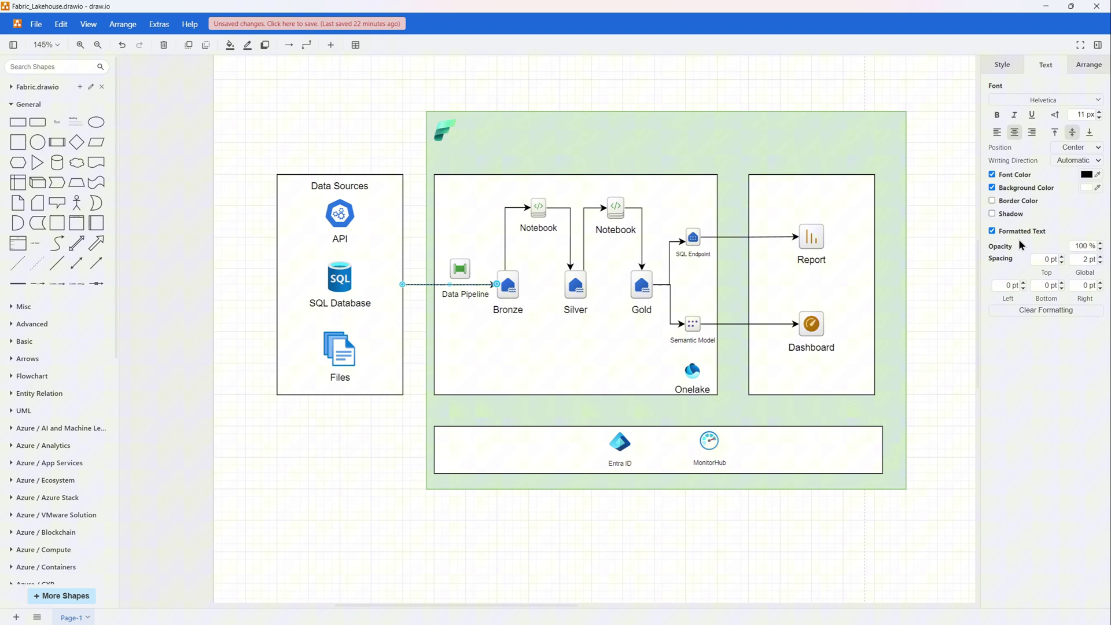
{"action": "left_click", "coordinate": [1002, 65]}
{"action": "left_click", "coordinate": [504, 217]}
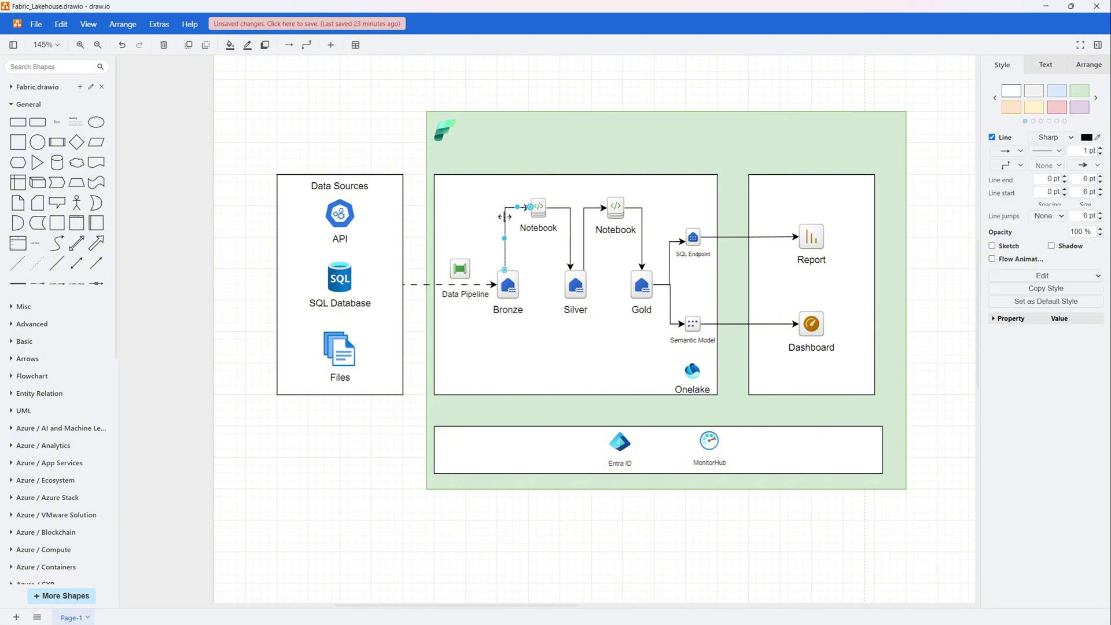
{"action": "left_click", "coordinate": [572, 220]}
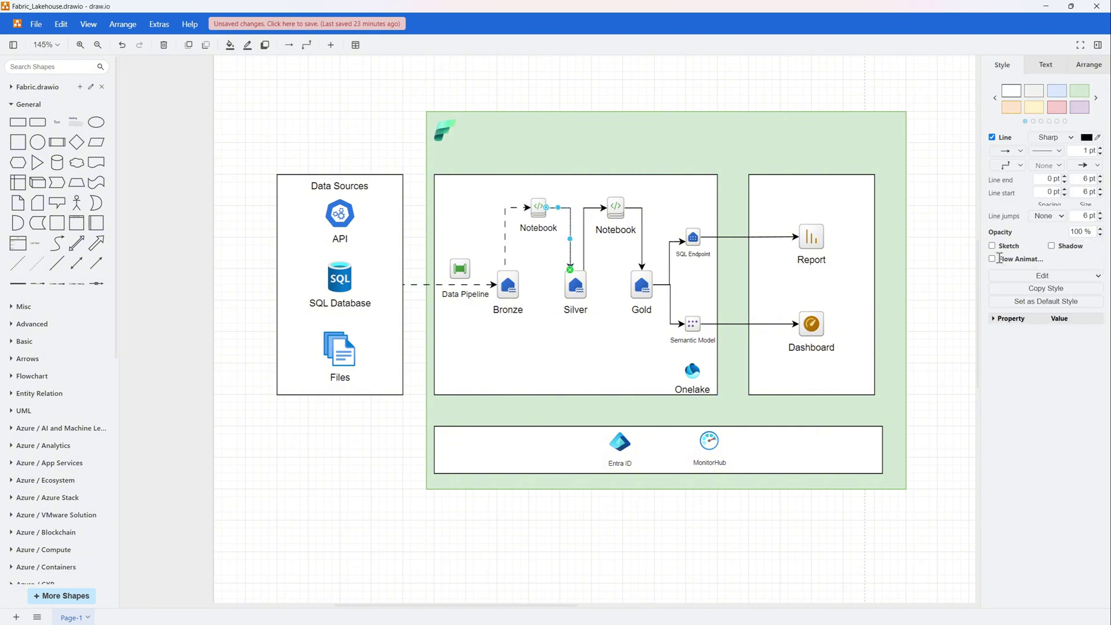
{"action": "left_click", "coordinate": [642, 221]}
{"action": "left_click", "coordinate": [993, 258]}
Step: Turn on flow animation for the connectors from Gold to SQL Endpoint and Semantic Model, and on to Report and Dashboard
{"action": "left_click", "coordinate": [669, 270]}
{"action": "left_click", "coordinate": [992, 259]}
{"action": "left_click", "coordinate": [670, 314]}
{"action": "left_click", "coordinate": [992, 259]}
{"action": "left_click", "coordinate": [732, 238]}
{"action": "left_click", "coordinate": [993, 259]}
{"action": "left_click", "coordinate": [750, 324]}
{"action": "left_click", "coordinate": [992, 258]}
{"action": "left_click", "coordinate": [710, 560]}
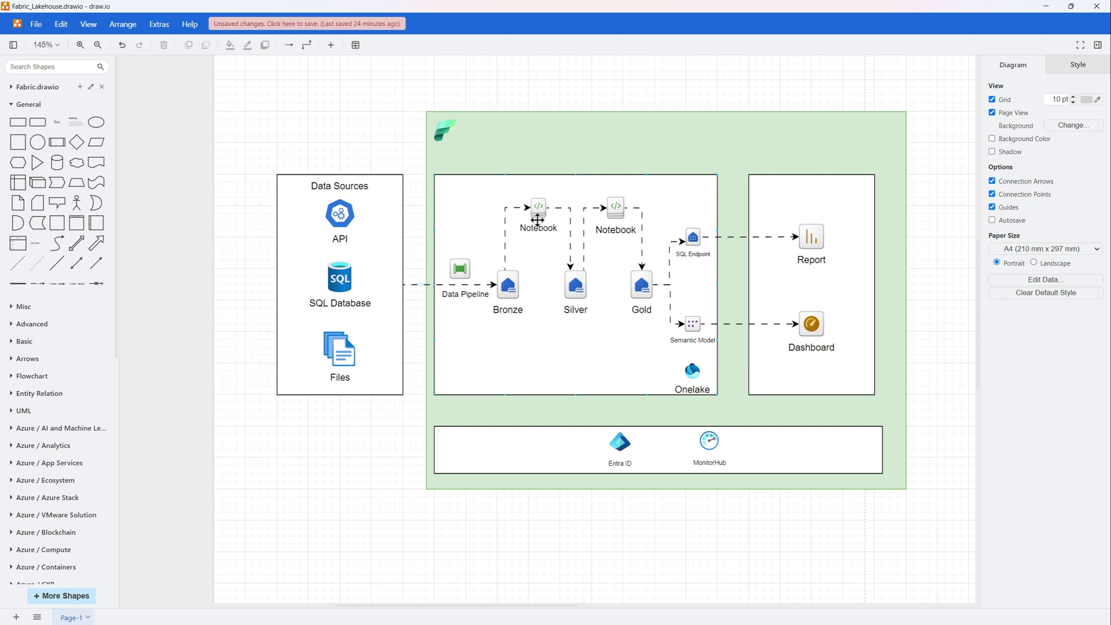
Step: Draw a rectangle over the two notebooks inside the middle box and try sending it backward behind their icons
{"action": "left_click_drag", "start_coordinate": [538, 220], "coordinate": [524, 202]}
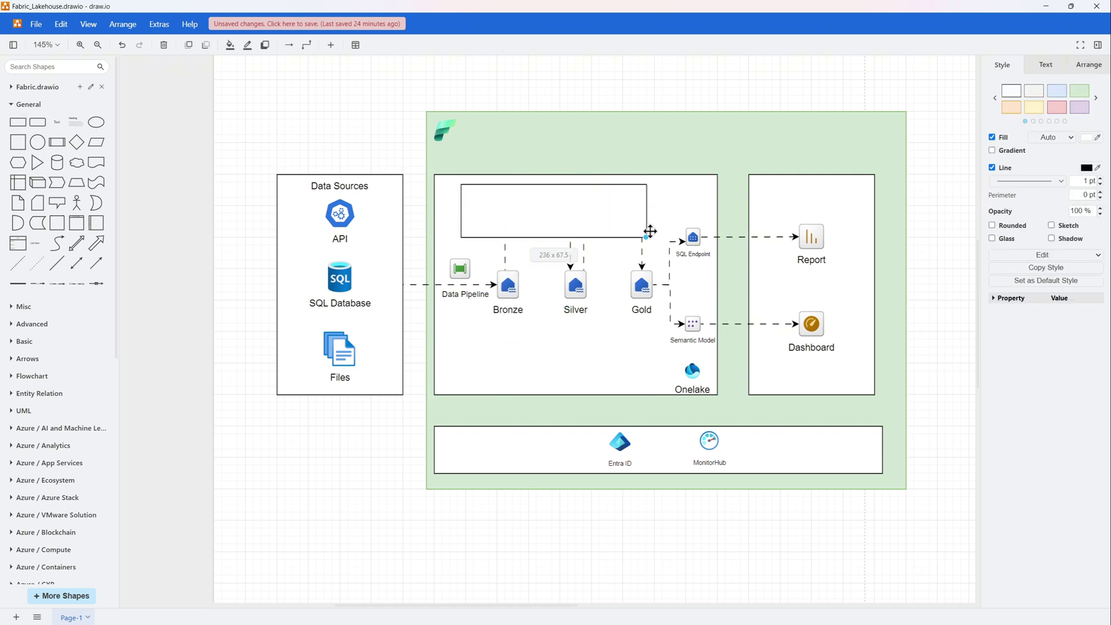
{"action": "right_click", "coordinate": [647, 226]}
{"action": "left_click", "coordinate": [680, 384]}
{"action": "right_click", "coordinate": [628, 209]}
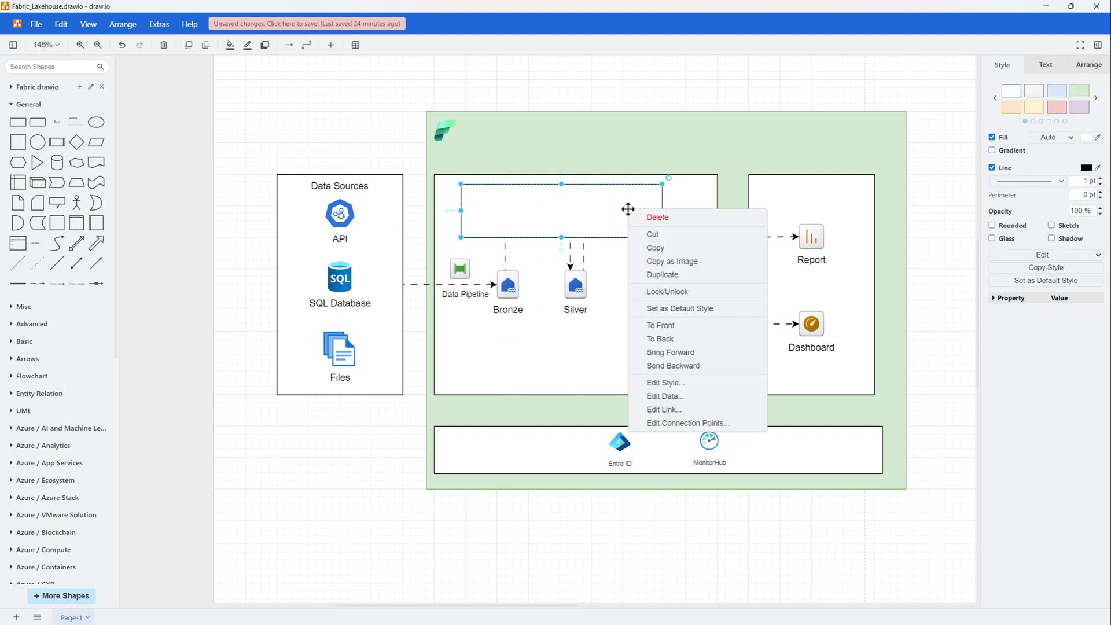
{"action": "left_click", "coordinate": [665, 367]}
{"action": "right_click", "coordinate": [621, 206]}
{"action": "left_click", "coordinate": [659, 363]}
{"action": "right_click", "coordinate": [628, 215]}
{"action": "left_click", "coordinate": [662, 373]}
{"action": "right_click", "coordinate": [633, 219]}
{"action": "left_click", "coordinate": [664, 376]}
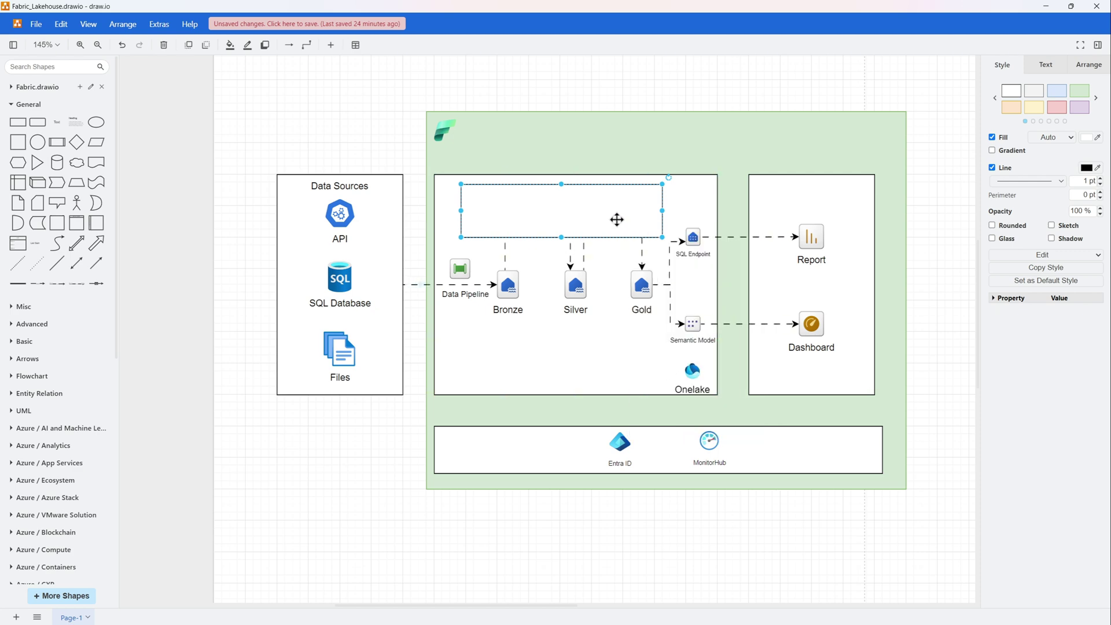
{"action": "right_click", "coordinate": [617, 220]}
{"action": "left_click", "coordinate": [651, 377]}
{"action": "right_click", "coordinate": [608, 209]}
{"action": "left_click", "coordinate": [644, 367]}
{"action": "right_click", "coordinate": [611, 219]}
{"action": "right_click", "coordinate": [610, 218]}
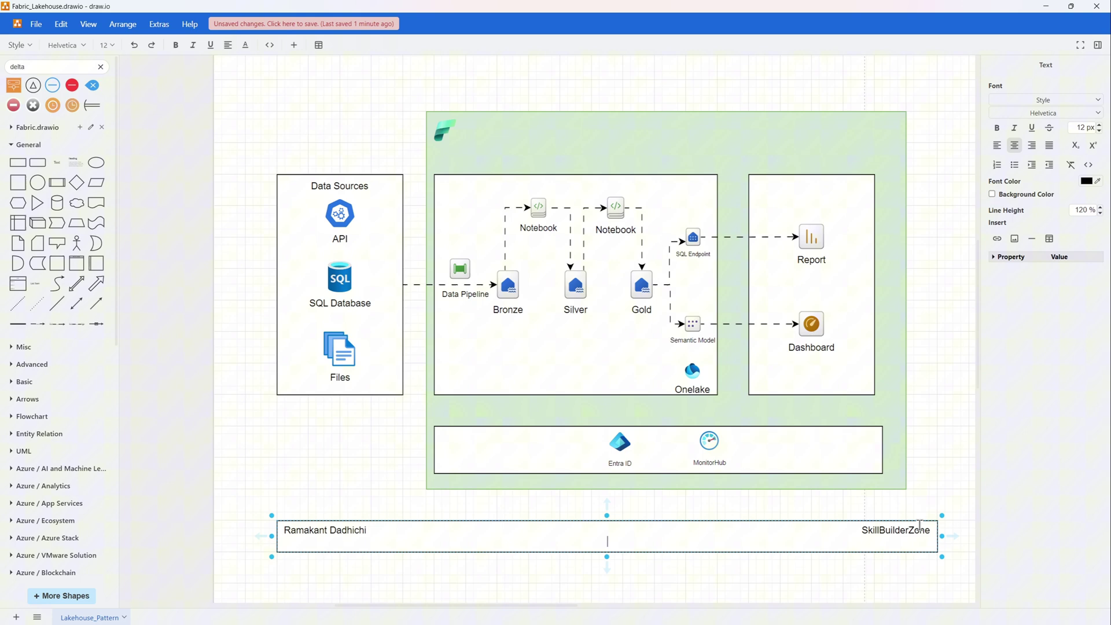
Step: Enter the date 28-04-2025 on the footer box's second line, padding it with tabs to sit beneath the author's name
{"action": "type", "text": "04-2025"}
{"action": "key", "text": "Tab"}
{"action": "key", "text": "Tab"}
{"action": "key", "text": "Tab"}
{"action": "key", "text": "Tab"}
{"action": "key", "text": "Tab"}
{"action": "key", "text": "Tab"}
{"action": "key", "text": "Tab"}
{"action": "key", "text": "Tab"}
{"action": "key", "text": "Tab"}
{"action": "key", "text": "Tab"}
{"action": "key", "text": "Tab"}
{"action": "key", "text": "Tab"}
{"action": "key", "text": "Tab"}
{"action": "key", "text": "Tab"}
{"action": "key", "text": "Tab"}
{"action": "key", "text": "Tab"}
{"action": "key", "text": "Tab"}
{"action": "key", "text": "Tab"}
{"action": "key", "text": "Tab"}
{"action": "key", "text": "Tab"}
{"action": "key", "text": "Tab"}
{"action": "key", "text": "Tab"}
{"action": "key", "text": "Tab"}
{"action": "key", "text": "Tab"}
{"action": "key", "text": "Tab"}
{"action": "key", "text": "Tab"}
{"action": "key", "text": "Tab"}
{"action": "key", "text": "Tab"}
{"action": "left_click", "coordinate": [945, 410]}
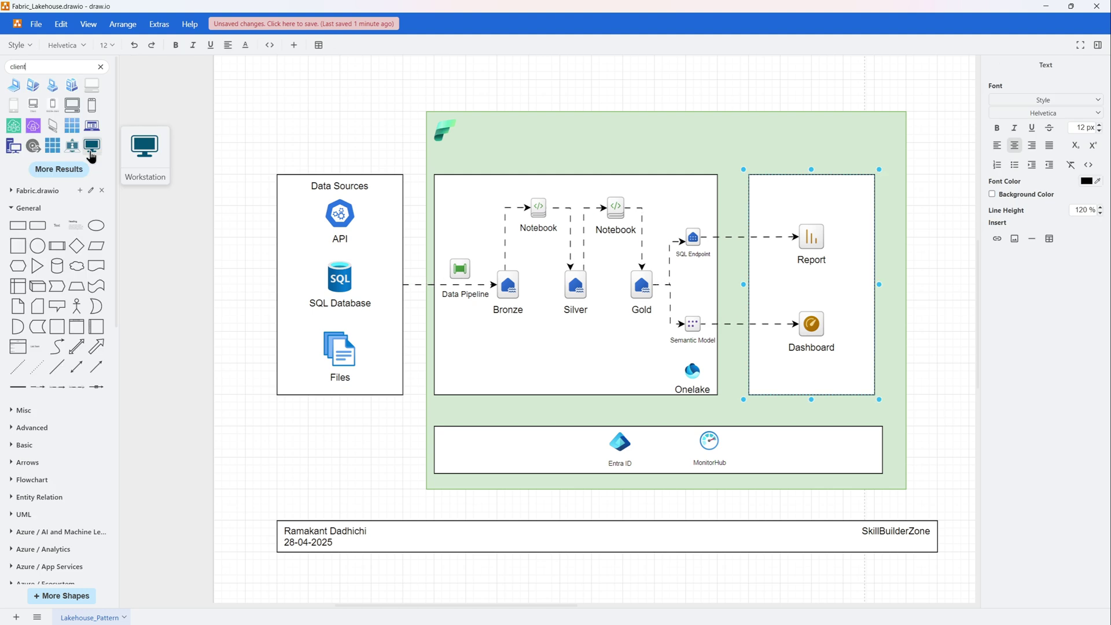
Step: Add a text label reading "ETL" in the upper-left corner of the box containing the Bronze, Silver and Gold layers
{"action": "left_click", "coordinate": [134, 276]}
{"action": "left_click", "coordinate": [808, 190]}
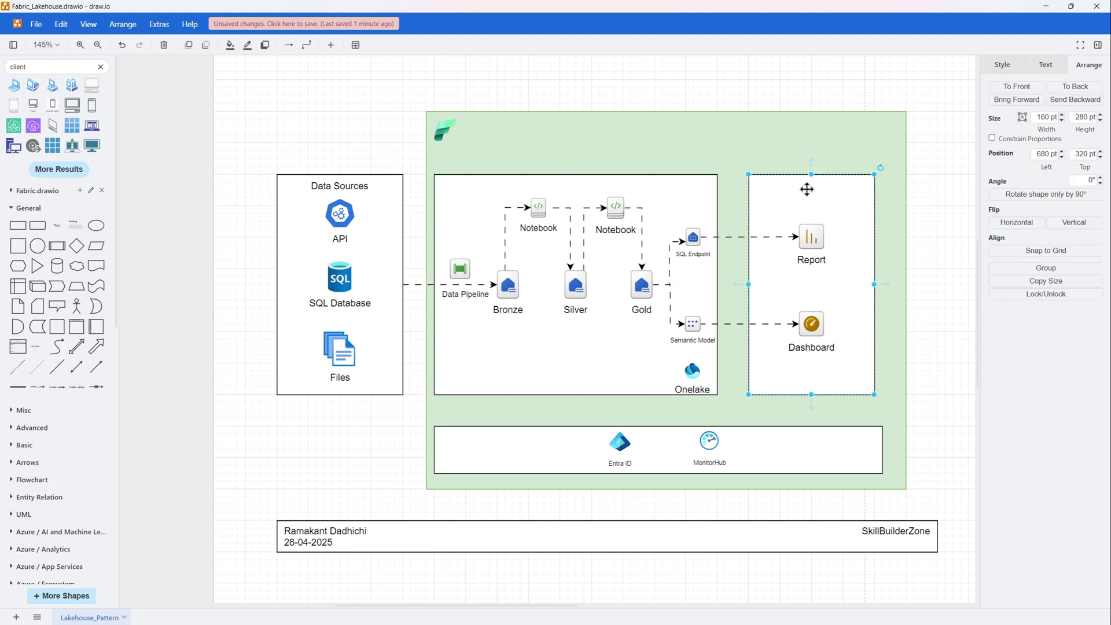
{"action": "left_click", "coordinate": [57, 226]}
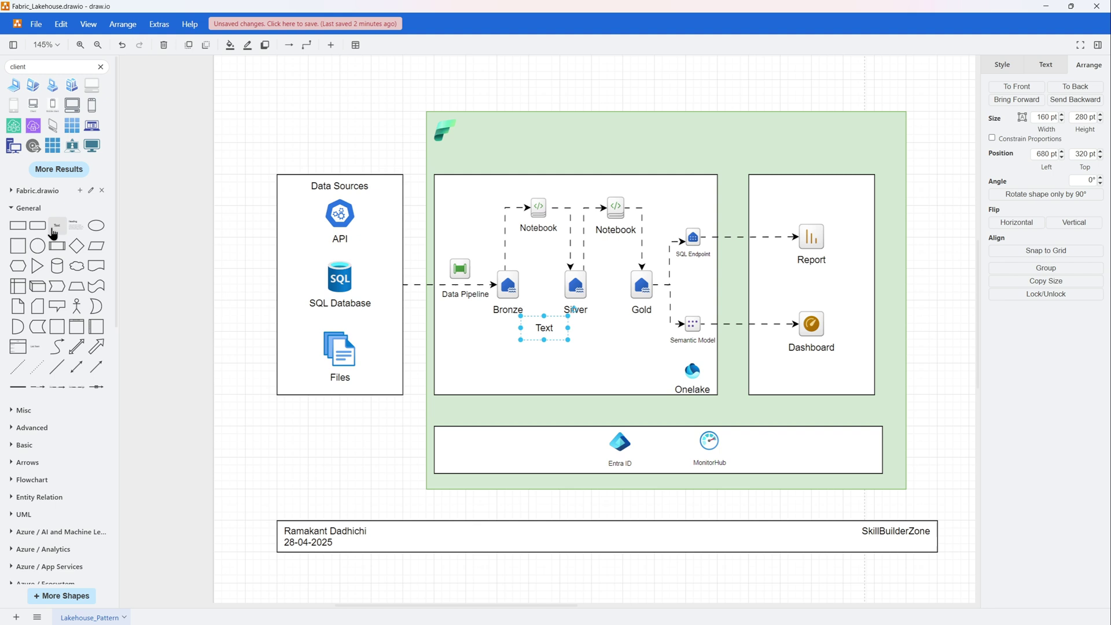
{"action": "left_click_drag", "start_coordinate": [547, 327], "coordinate": [465, 186]}
{"action": "double_click", "coordinate": [465, 187]}
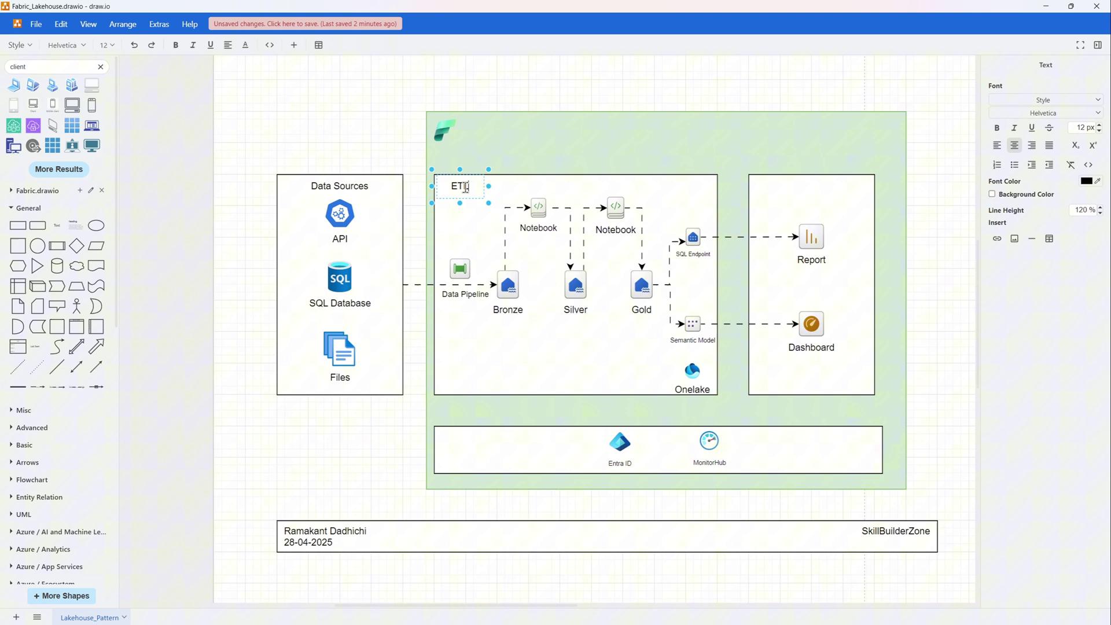
{"action": "left_click", "coordinate": [535, 353]}
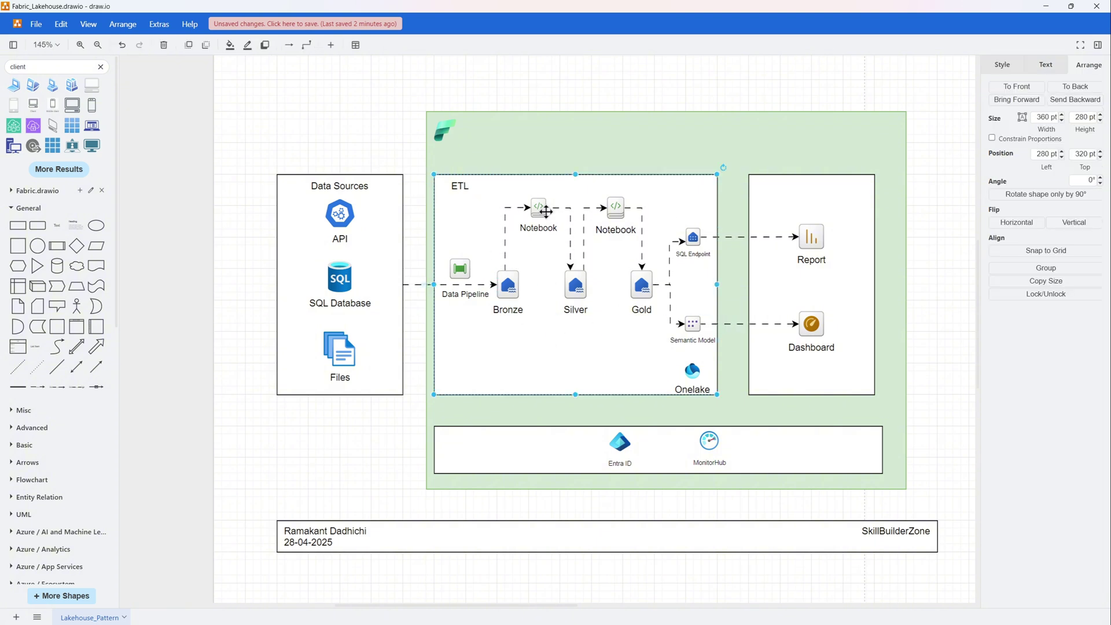
Step: Add the title "Consume" at the top of the Report and Dashboard box and centre the "ETL" title in its own box
{"action": "left_click", "coordinate": [56, 233]}
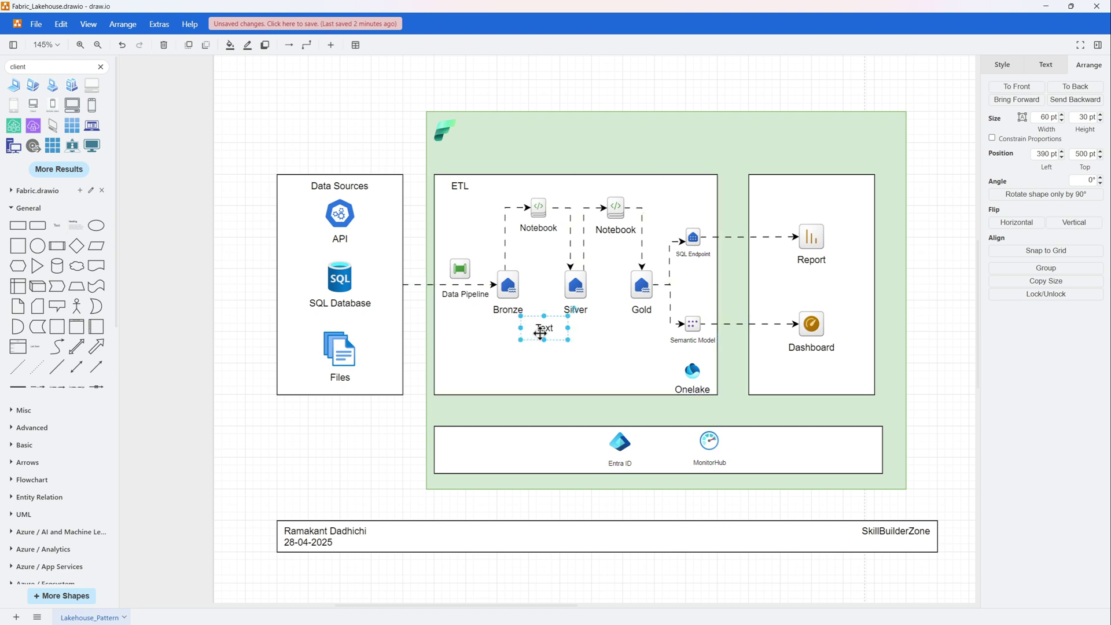
{"action": "left_click_drag", "start_coordinate": [540, 333], "coordinate": [809, 191]}
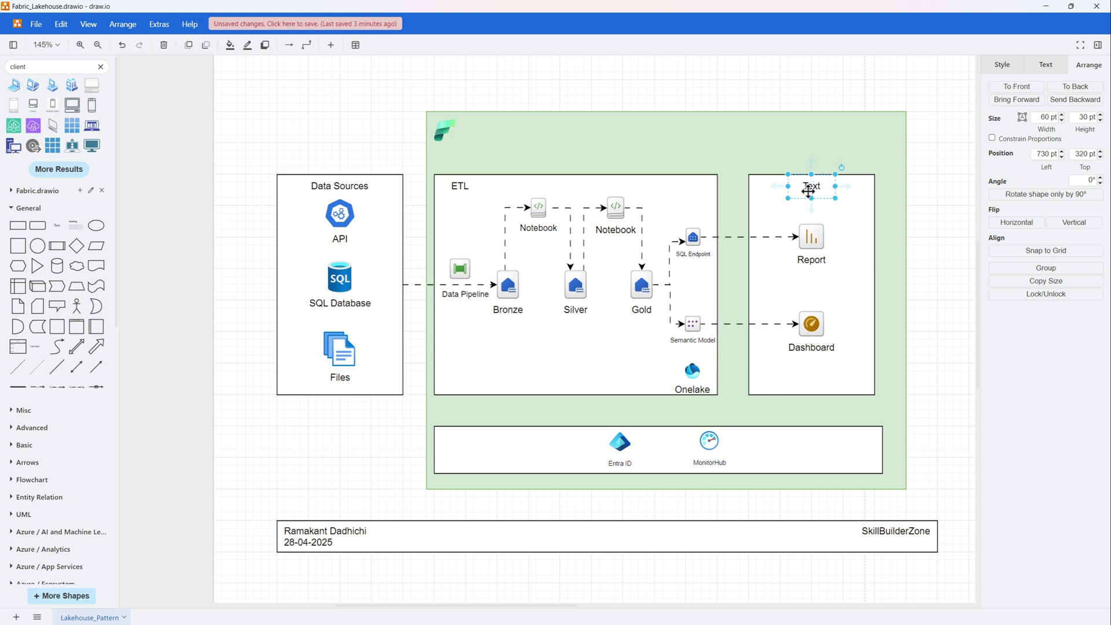
{"action": "double_click", "coordinate": [810, 187]}
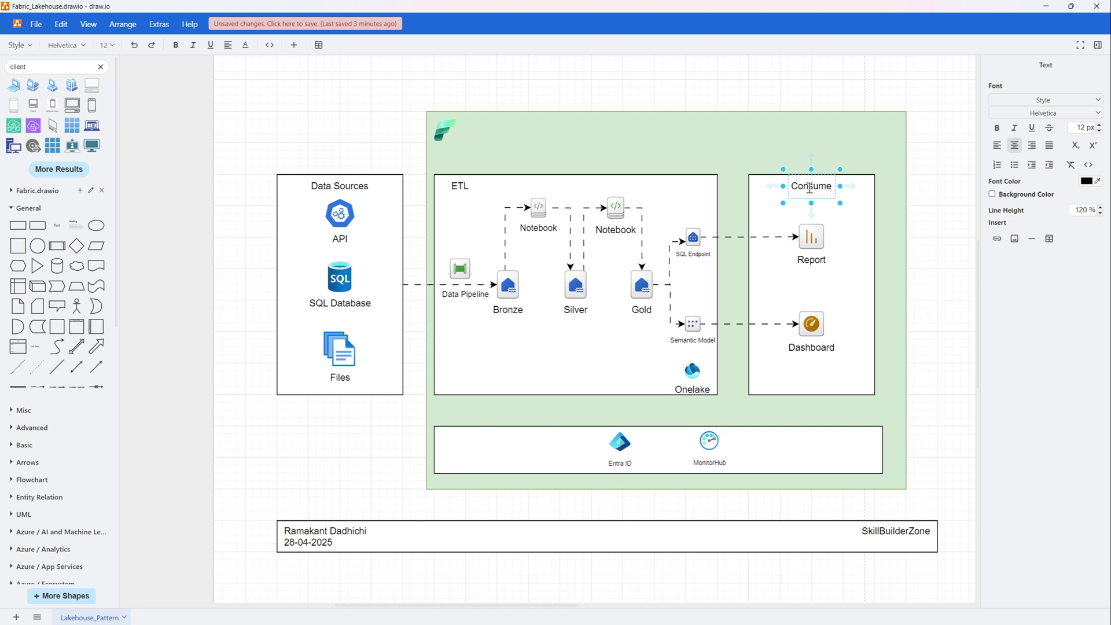
{"action": "left_click", "coordinate": [926, 231]}
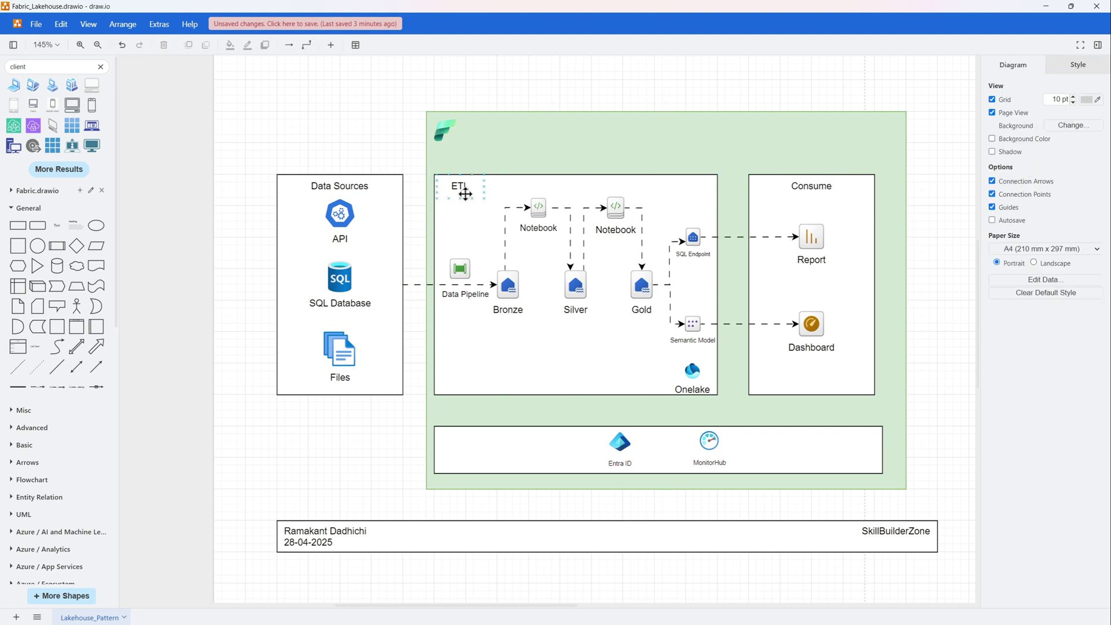
{"action": "left_click_drag", "start_coordinate": [460, 187], "coordinate": [564, 184]}
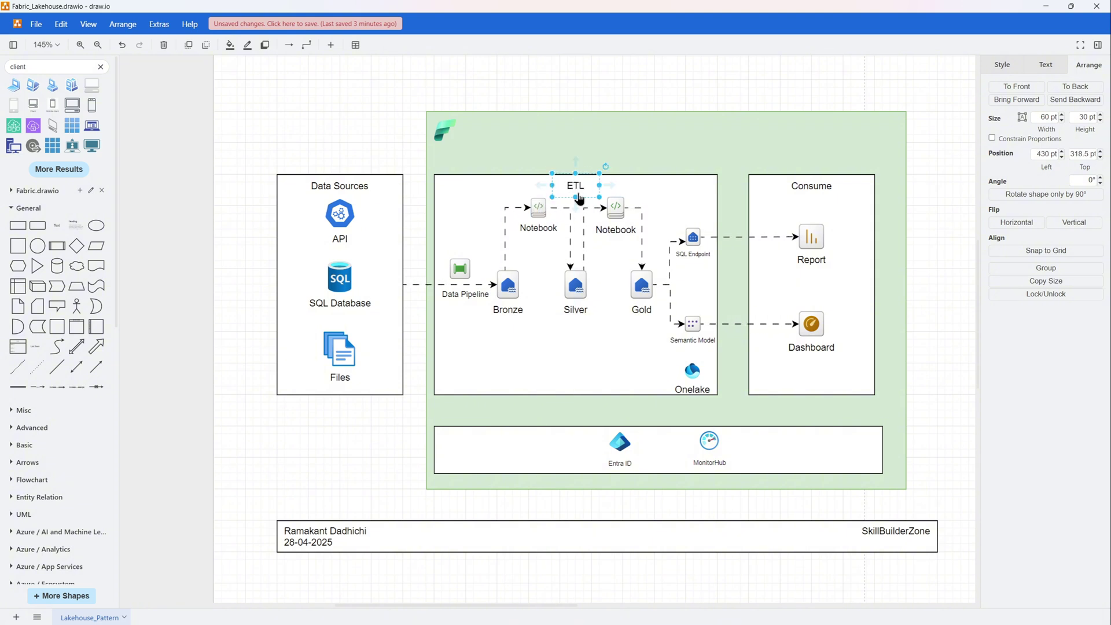
{"action": "left_click", "coordinate": [348, 487]}
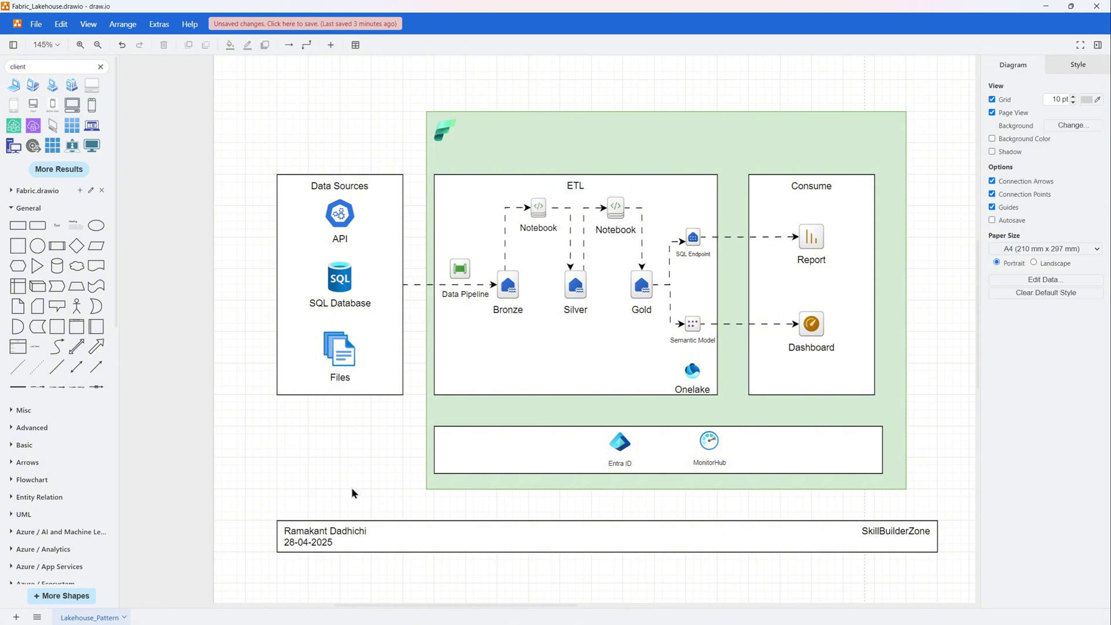